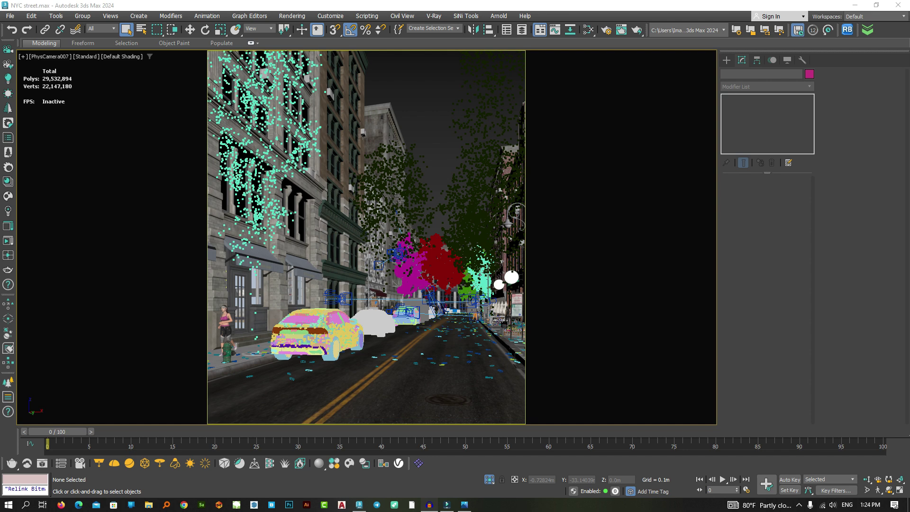
Set the Corona denoising mode to High Quality in Render Setup.
click(414, 109)
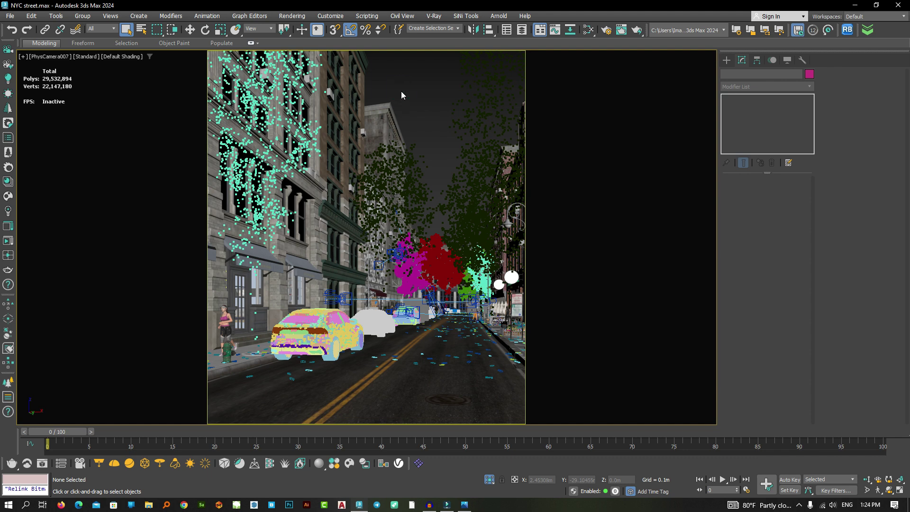
click(292, 16)
click(310, 64)
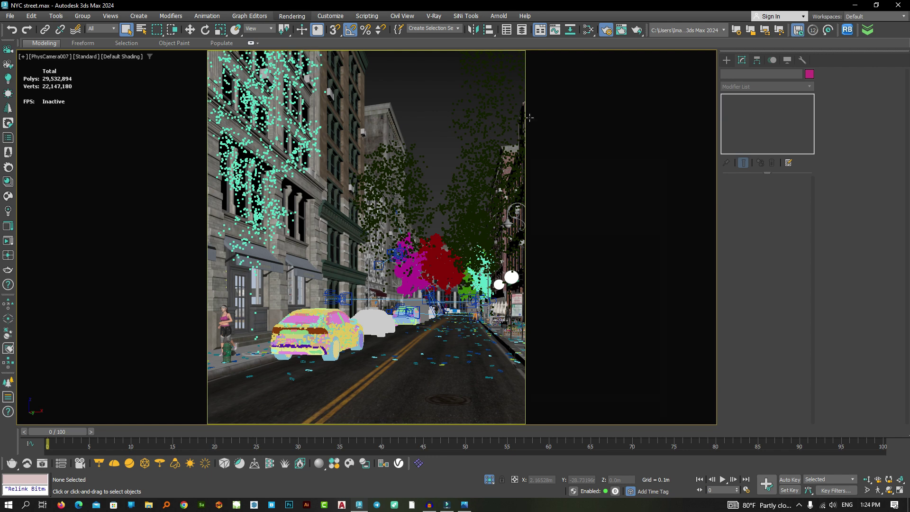
drag(561, 146, 515, 46)
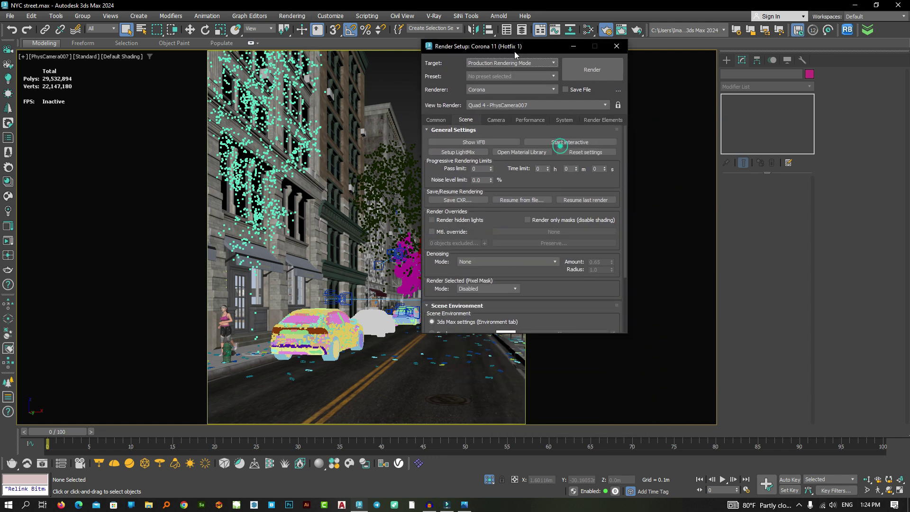
click(505, 261)
click(478, 294)
Assign a CoronaSky map as the single environment map, then bring up the Slate Material Editor.
scroll(521, 289, down, 5)
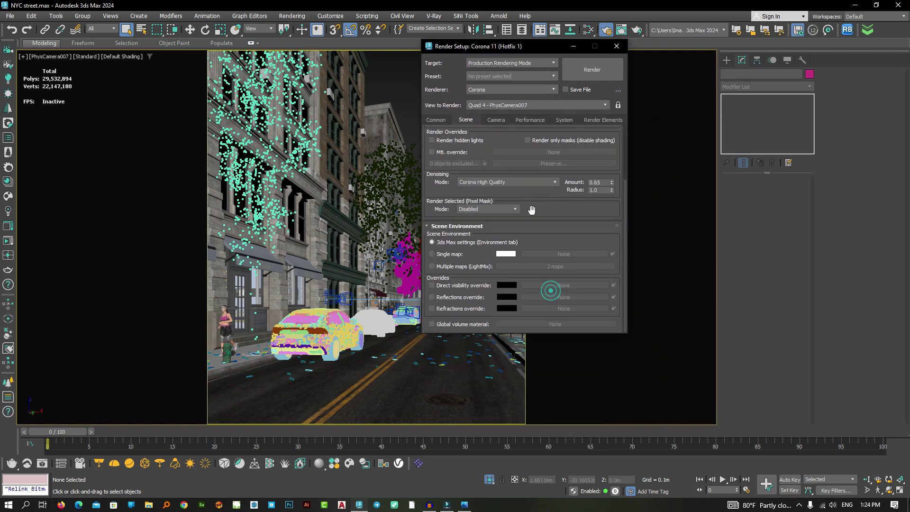
click(575, 256)
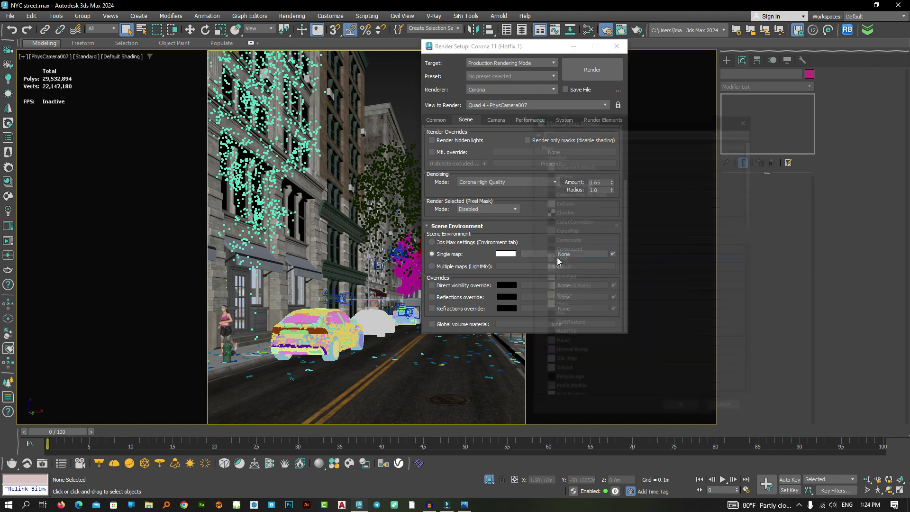
scroll(600, 287, down, 3)
scroll(601, 274, down, 3)
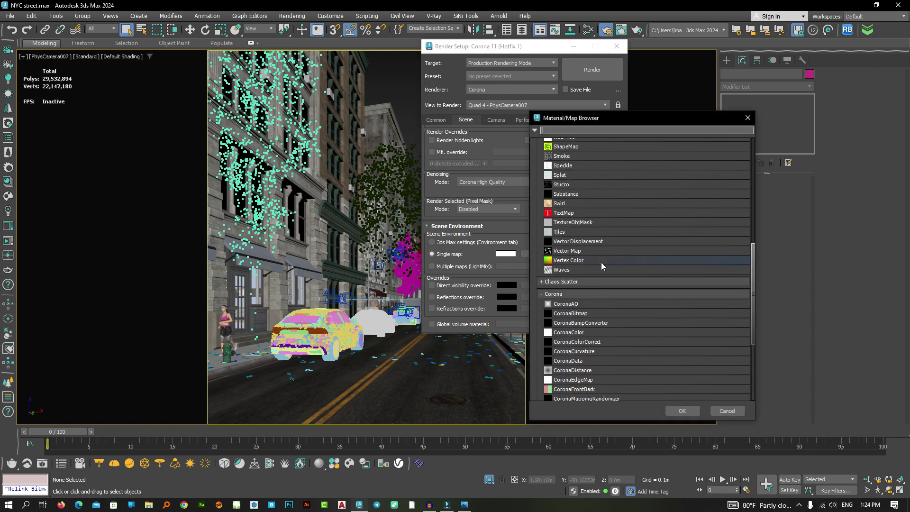
scroll(600, 263, down, 3)
scroll(597, 266, down, 2)
scroll(597, 267, down, 2)
scroll(596, 269, down, 2)
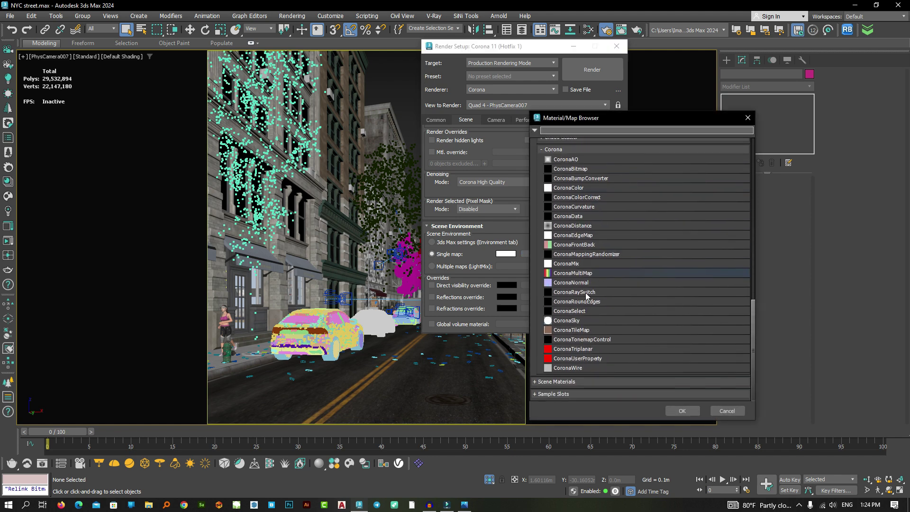
double_click(564, 325)
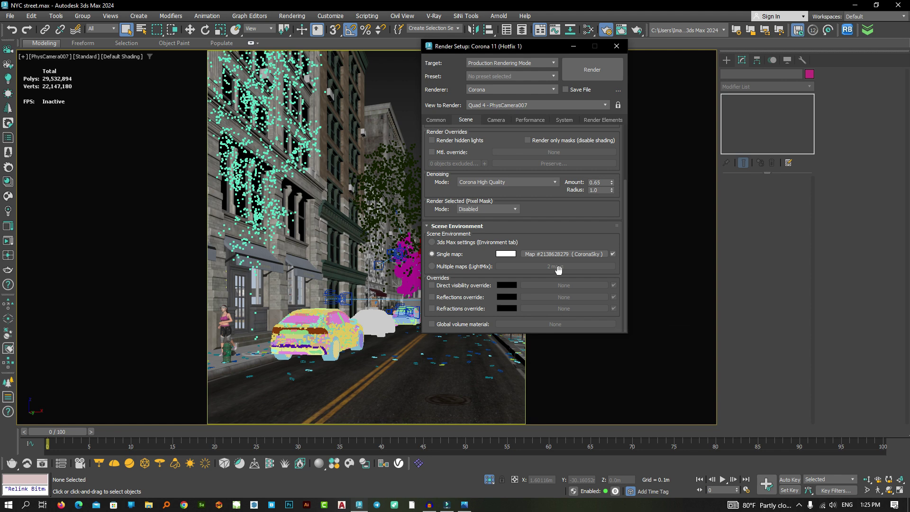
click(546, 255)
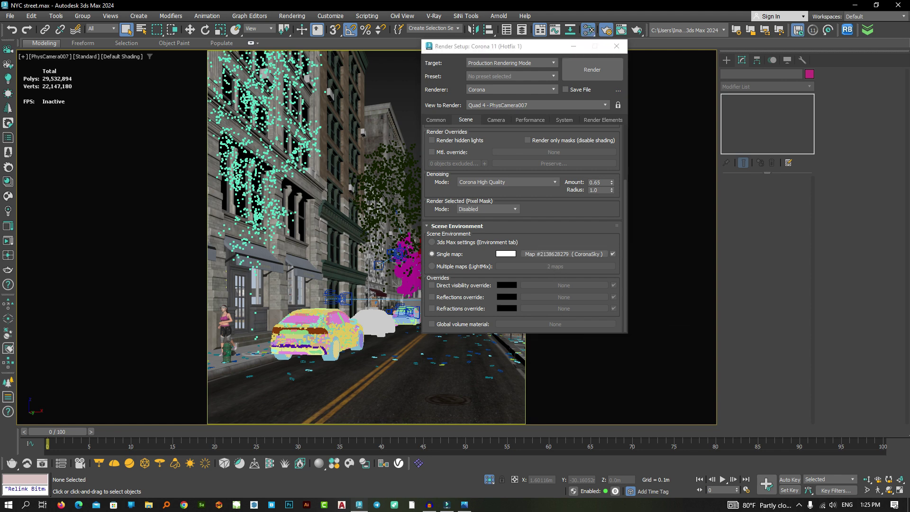
drag(706, 165, 252, 117)
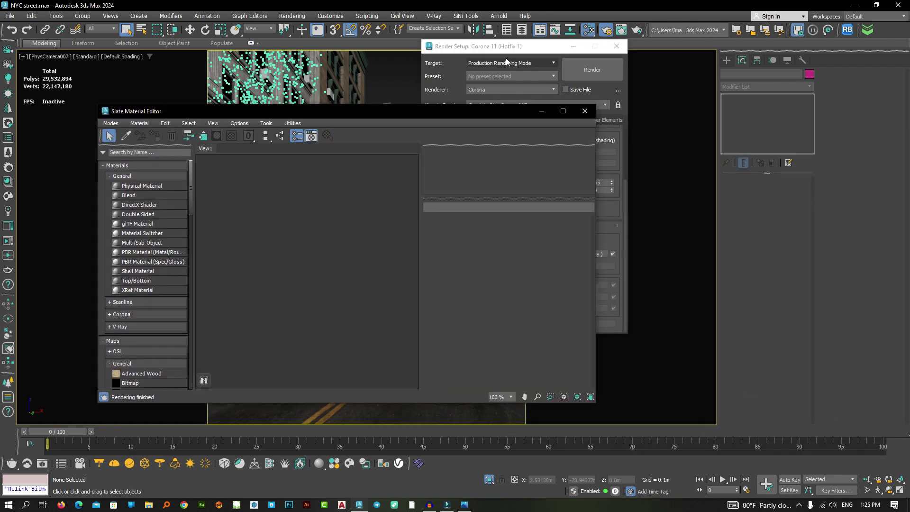
Drag the CoronaSky environment map into Slate as an instanced node.
mouse_move(498, 47)
mouse_down()
mouse_move(681, 68)
mouse_move(693, 83)
mouse_up()
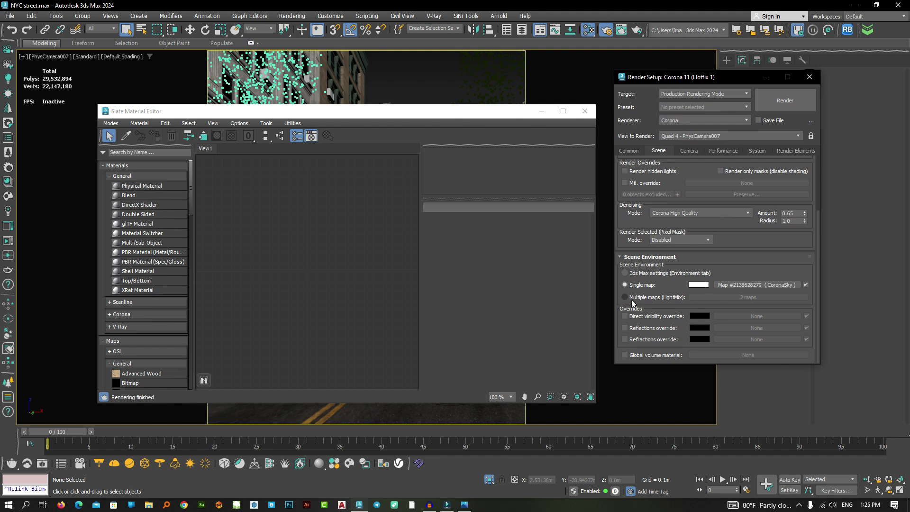
drag(758, 287, 270, 230)
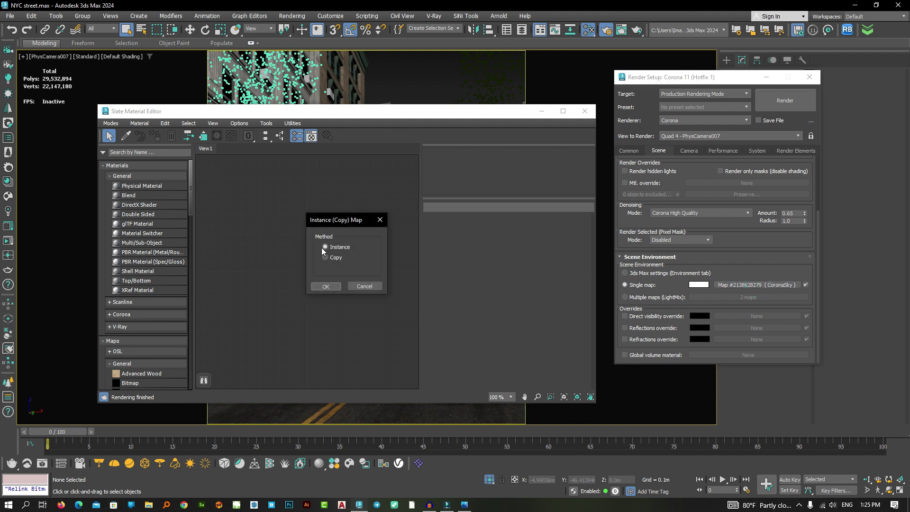
click(332, 286)
drag(334, 112, 628, 116)
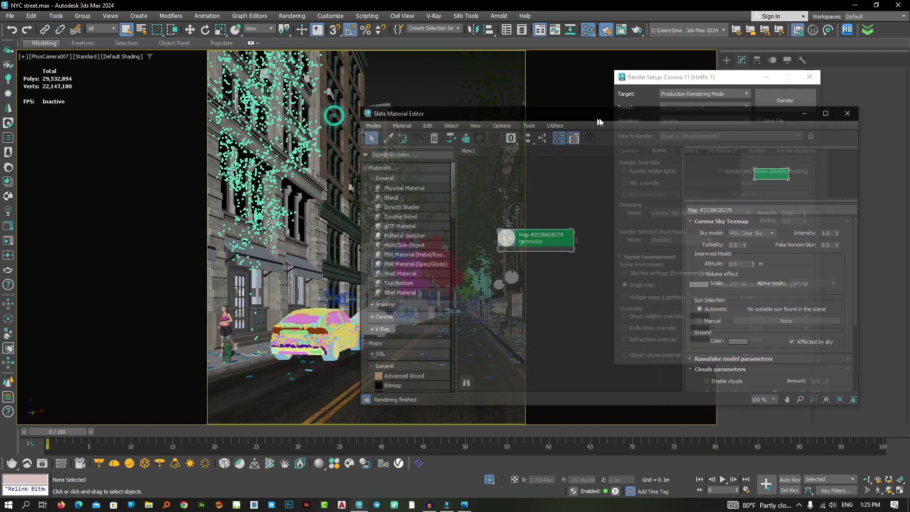
Show the Corona frame buffer at the top left and make it taller.
click(10, 227)
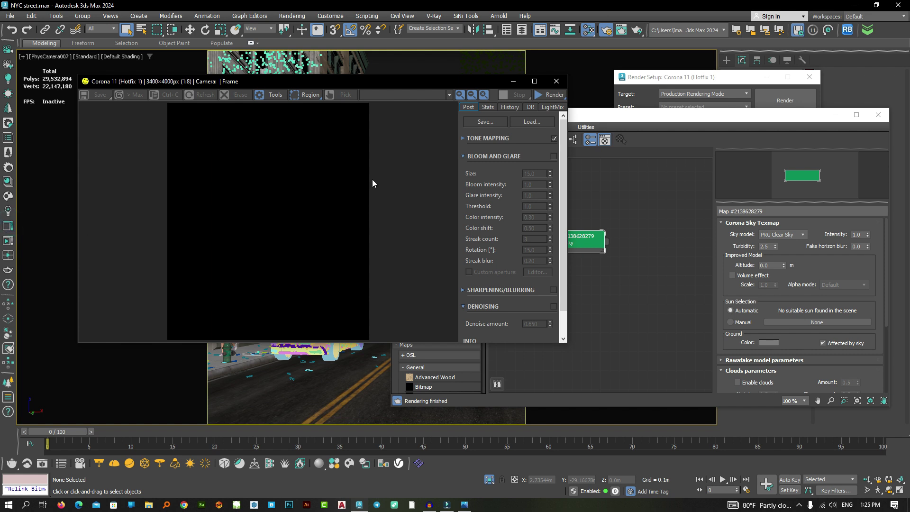
drag(363, 83, 267, 20)
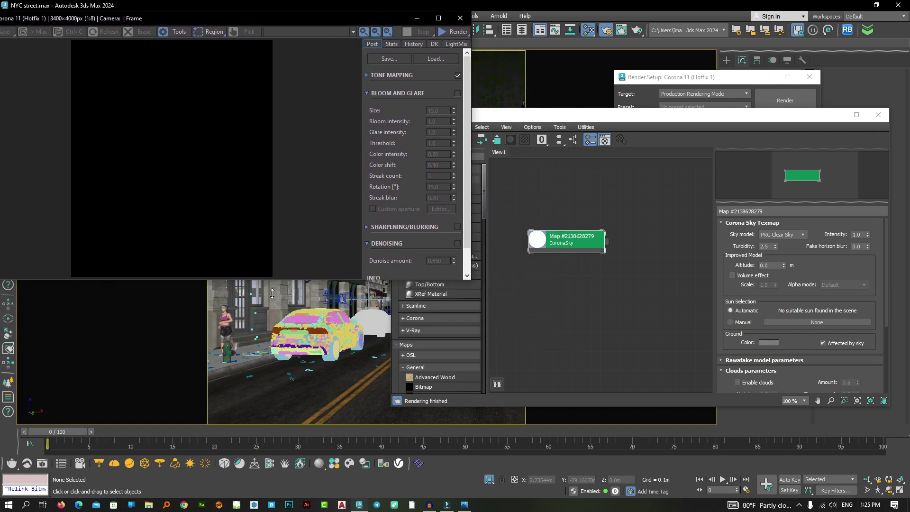
drag(276, 279, 266, 487)
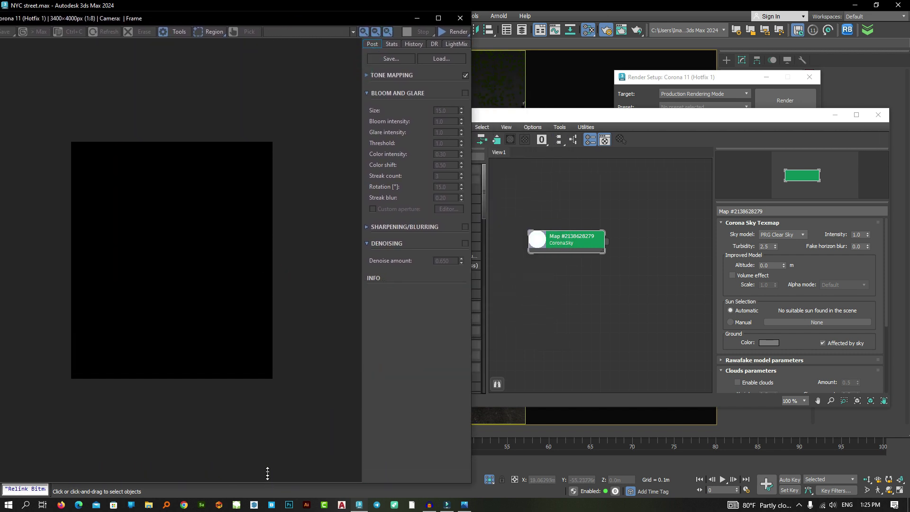
Start an interactive Corona render of PhysCamera007 and move its window to the lower right.
click(447, 33)
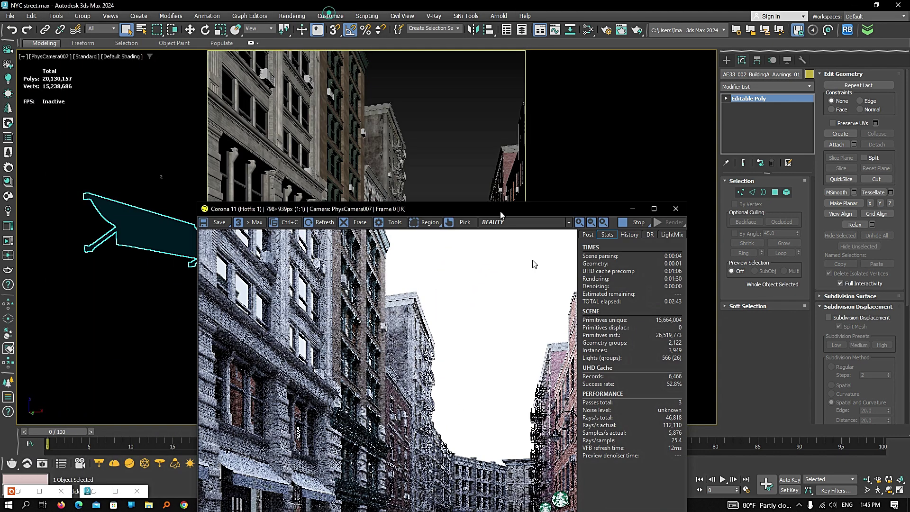
drag(332, 15, 603, 368)
click(137, 133)
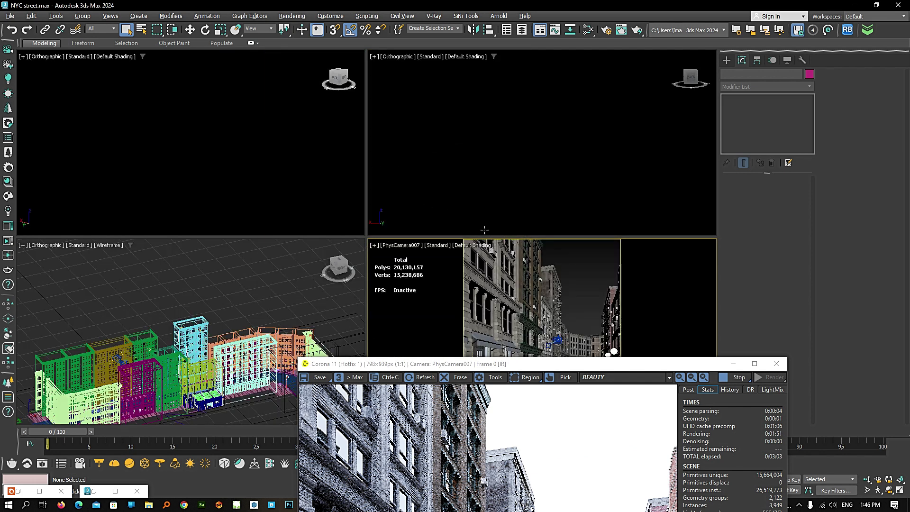
Hide the interactive render window and orbit the wireframe viewport to look down on the street.
click(280, 289)
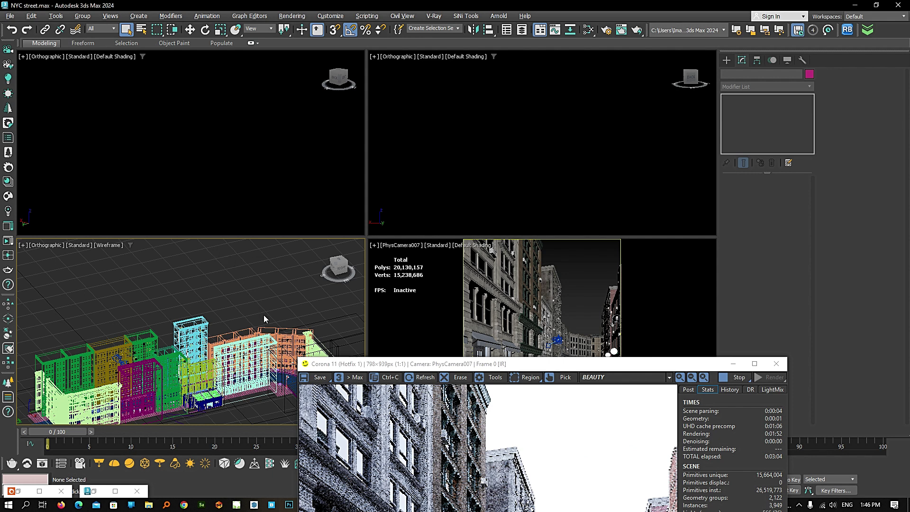
middle_drag(259, 306, 224, 261)
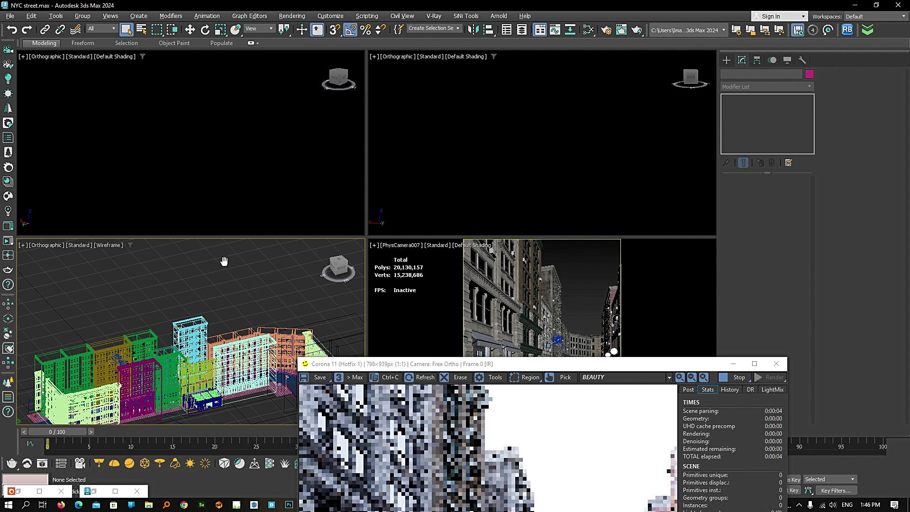
click(733, 364)
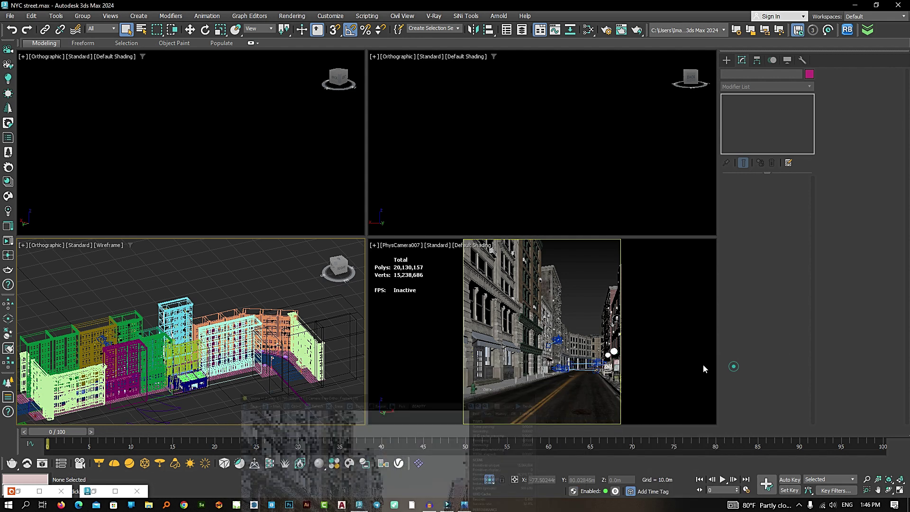
alt+middle_drag(319, 295, 213, 283)
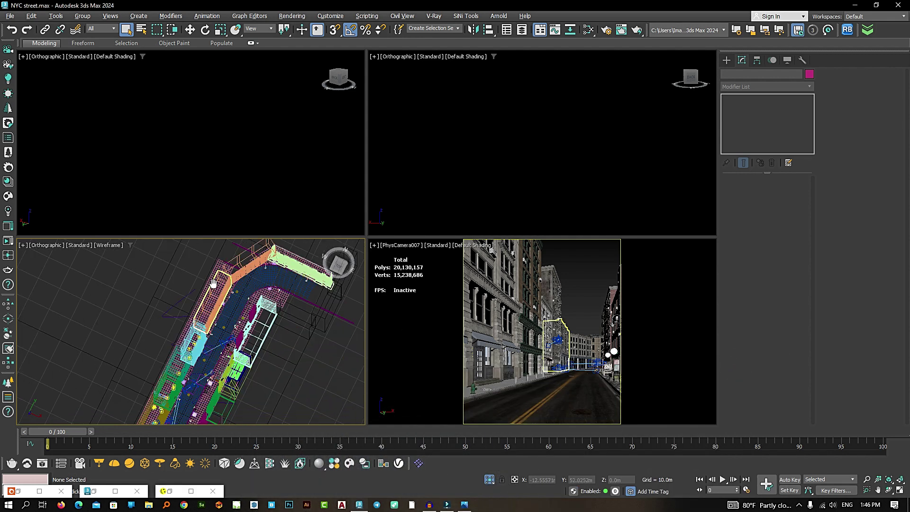
List the Corona light types in the Create panel's Lights category.
click(732, 62)
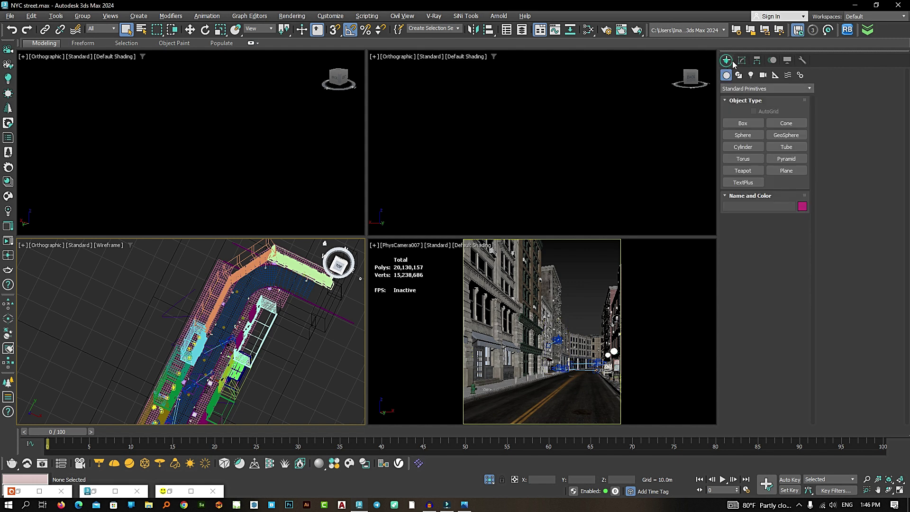
click(750, 74)
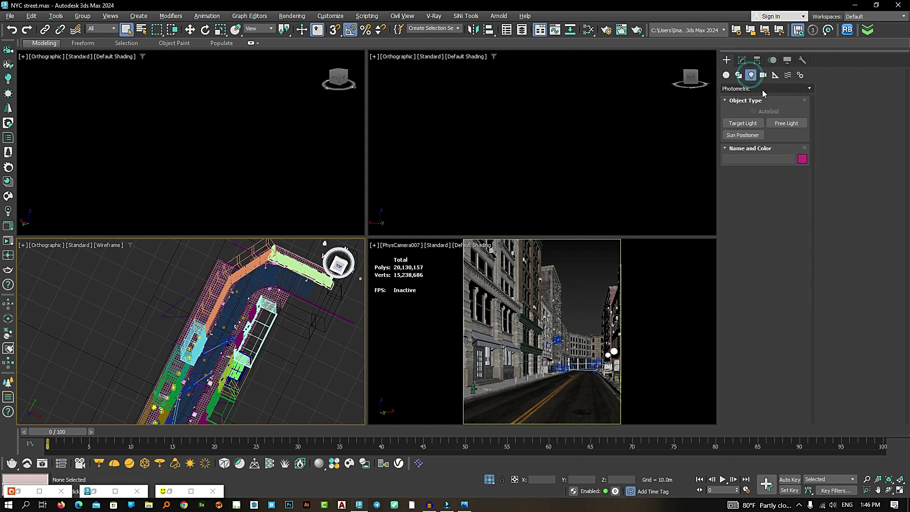
click(747, 88)
click(734, 116)
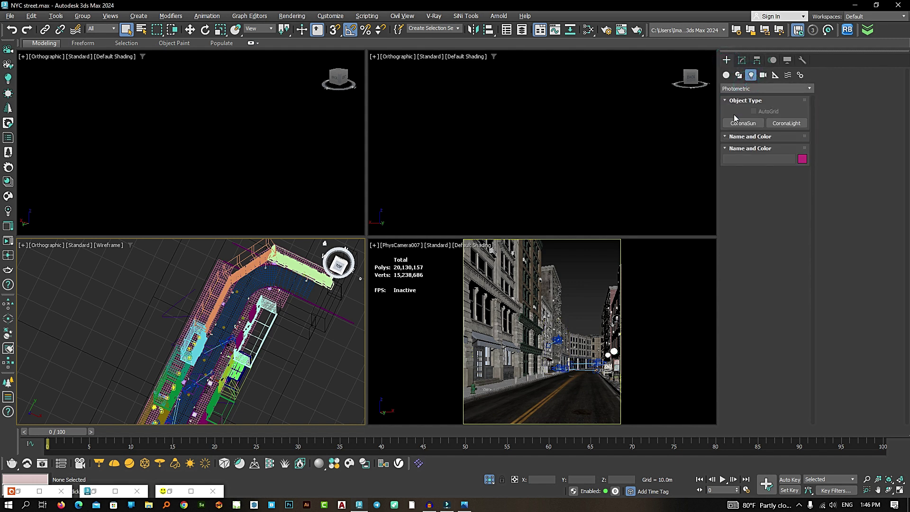
Place a targeted Corona Sun across the street in the wireframe view.
click(751, 123)
mouse_move(297, 302)
middle_down()
mouse_move(285, 290)
mouse_move(297, 282)
mouse_move(267, 290)
middle_up()
drag(345, 299, 186, 351)
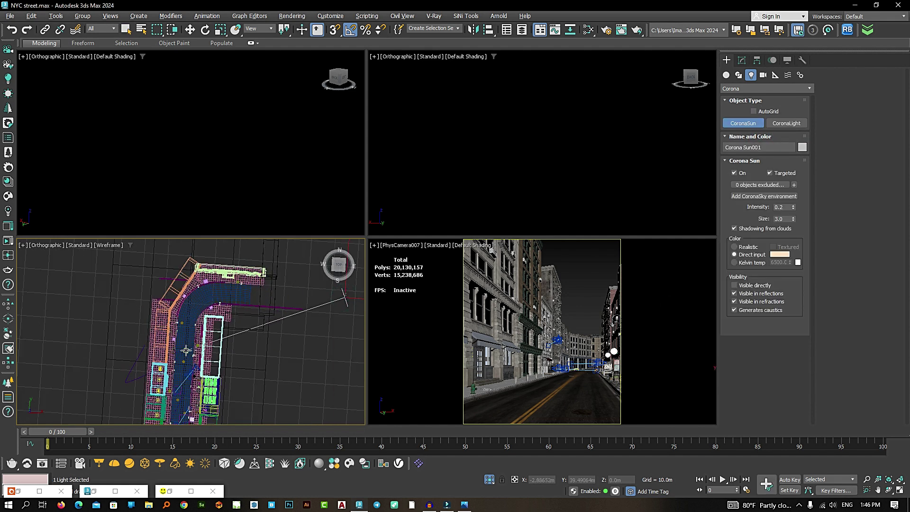
alt+middle_drag(275, 312, 347, 284)
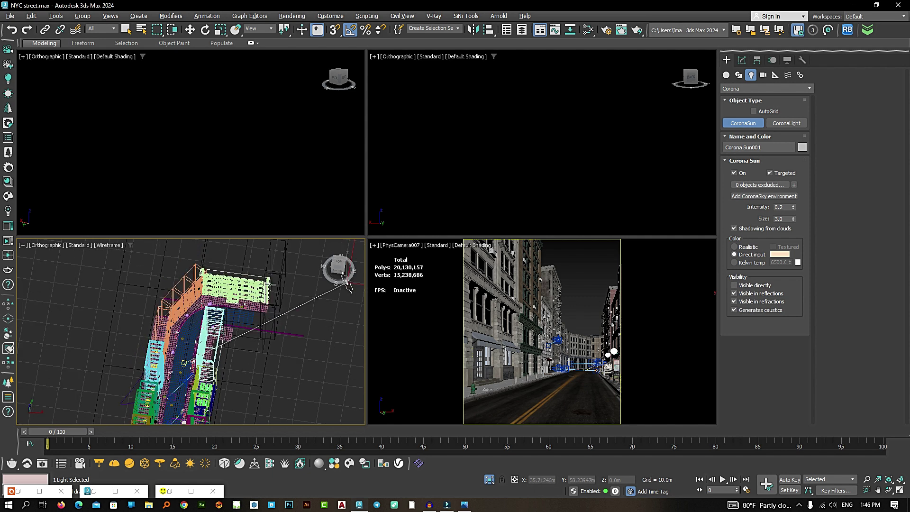
right_click(274, 280)
alt+middle_drag(274, 280, 221, 302)
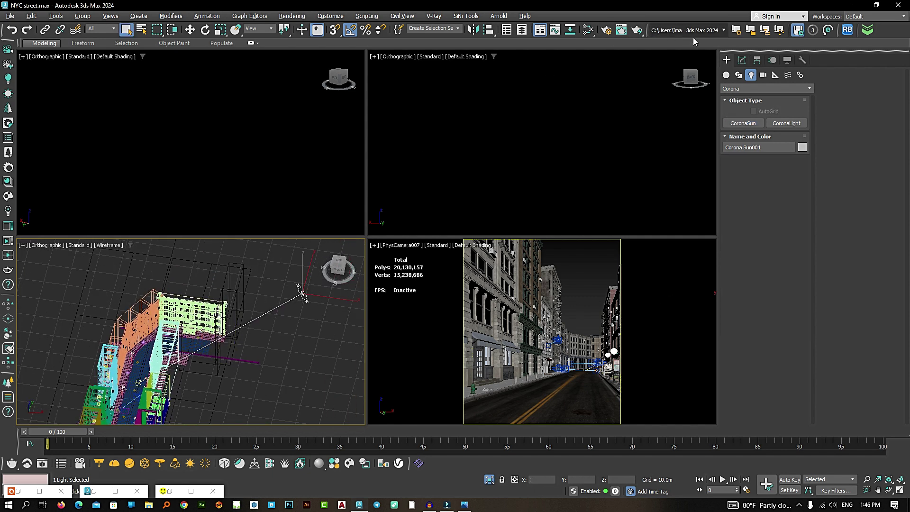
Give the sun intensity 0.2, size 3.0 and a Direct input colour.
click(741, 60)
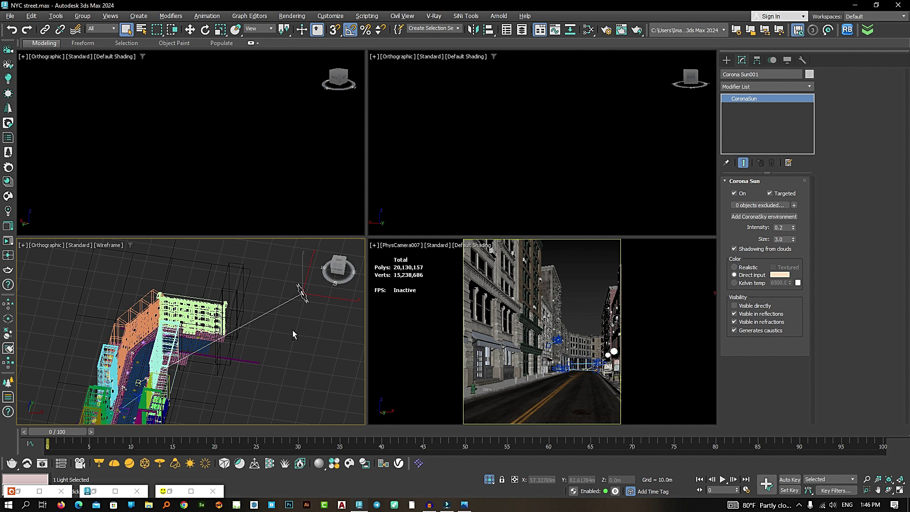
mouse_move(292, 330)
alt+middle_down()
mouse_move(299, 336)
mouse_move(280, 318)
alt+middle_up()
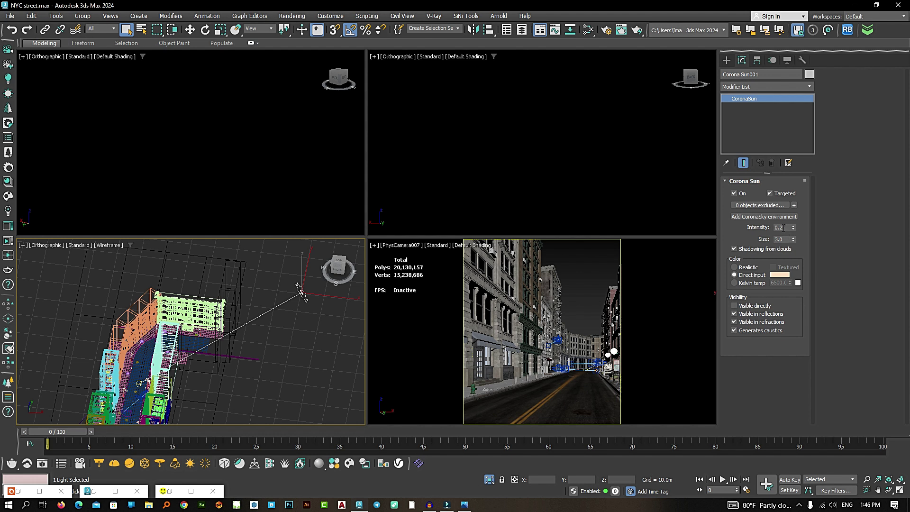
double_click(779, 227)
double_click(779, 239)
click(788, 276)
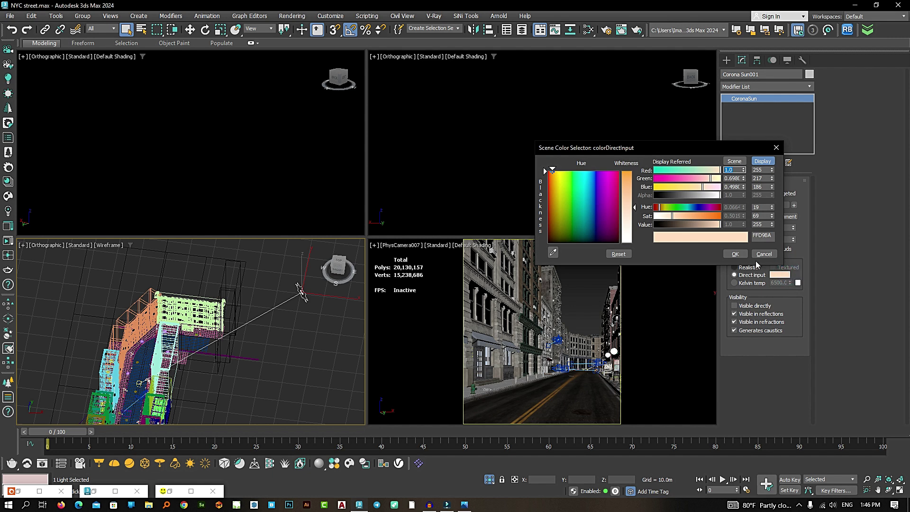
click(738, 255)
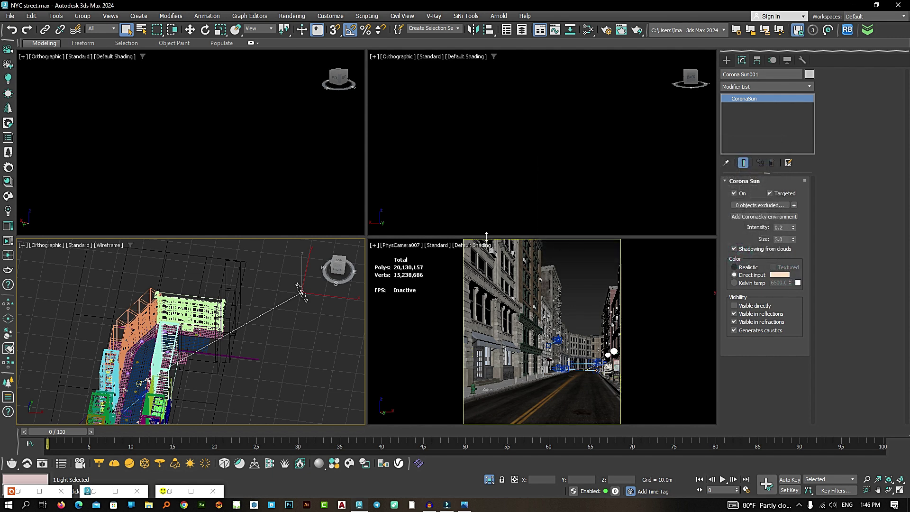
mouse_move(200, 339)
alt+middle_down()
mouse_move(208, 342)
mouse_move(206, 326)
alt+middle_up()
middle_drag(303, 289, 259, 322)
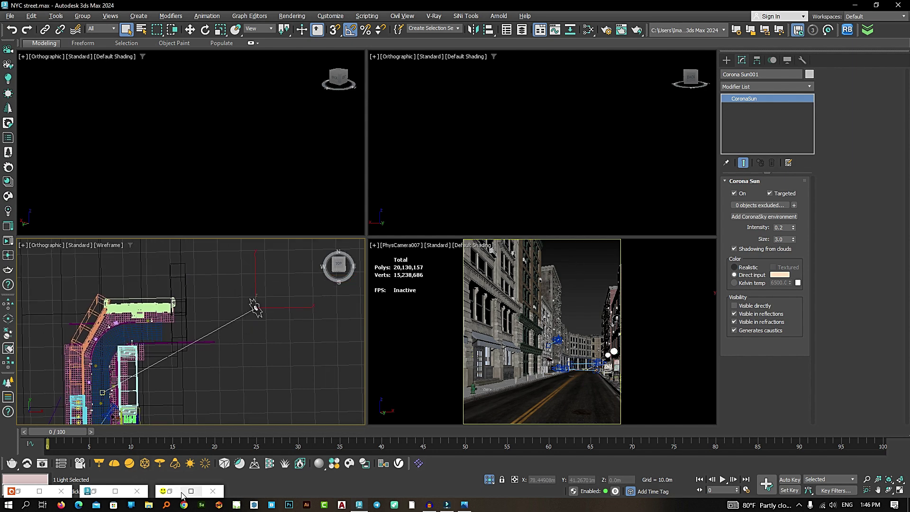
Restore the frame buffer and start an interactive render from the street camera.
middle_click(586, 266)
click(587, 269)
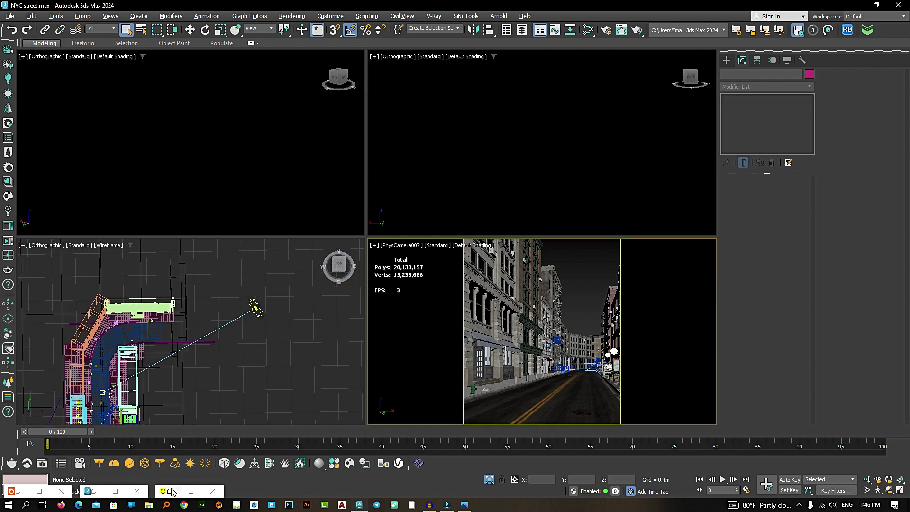
click(188, 489)
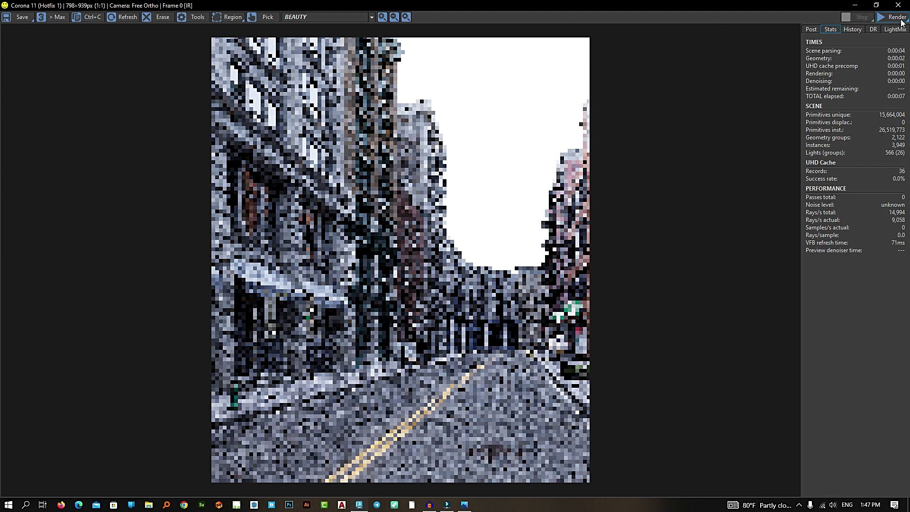
click(889, 19)
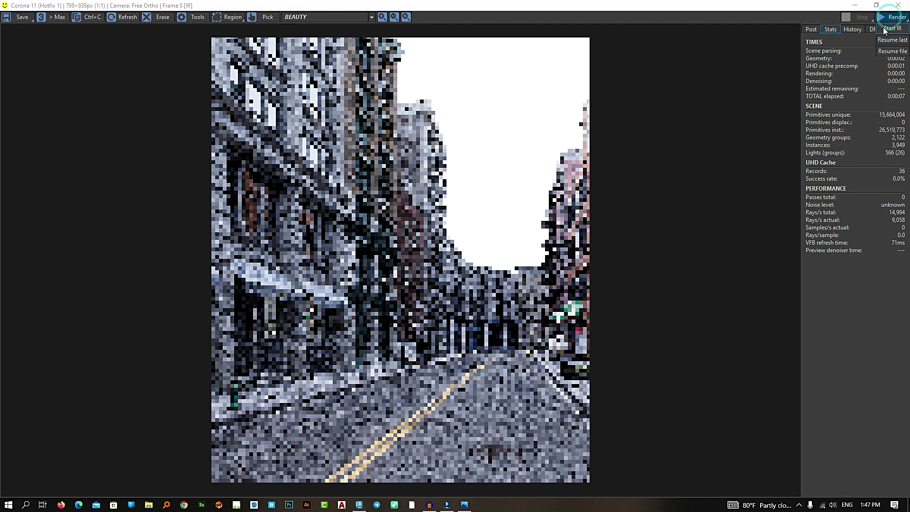
click(847, 44)
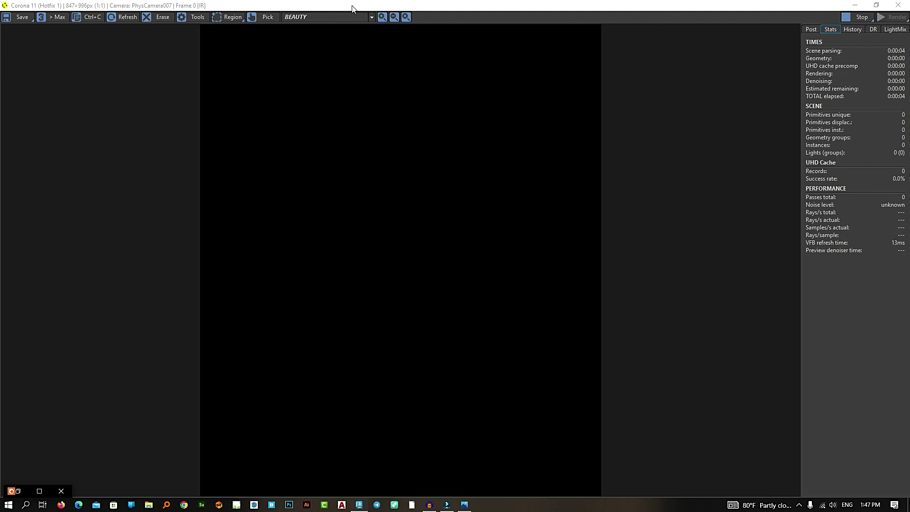
mouse_move(315, 8)
mouse_down()
mouse_move(633, 43)
mouse_move(626, 19)
mouse_up()
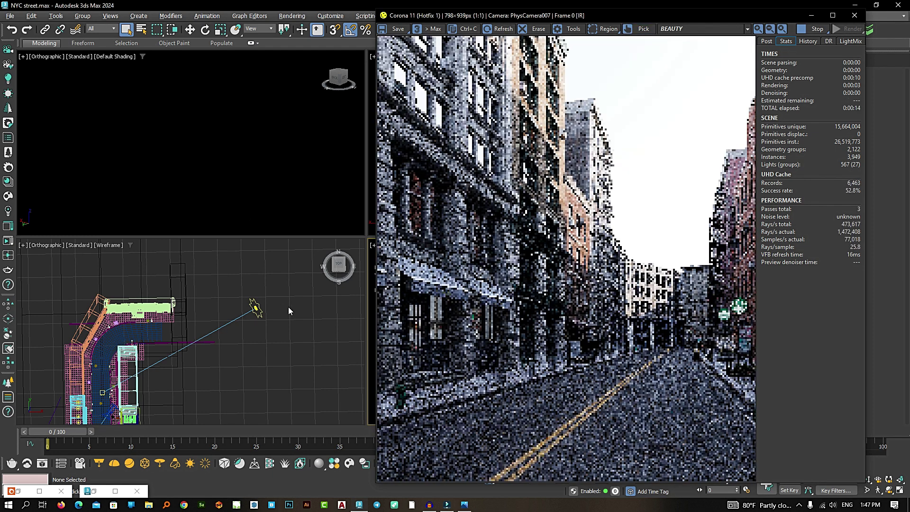
Select the Corona Sun and raise it higher along Z.
click(255, 309)
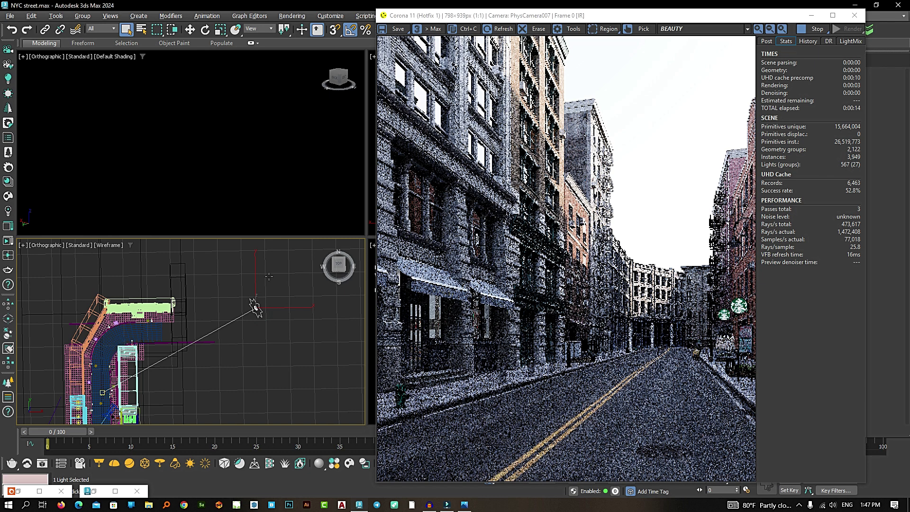
middle_drag(278, 306, 275, 305)
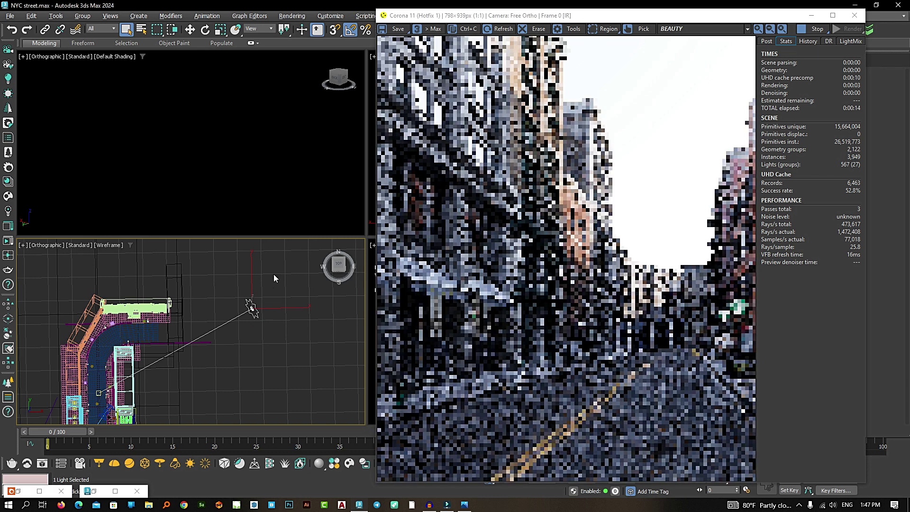
key(w)
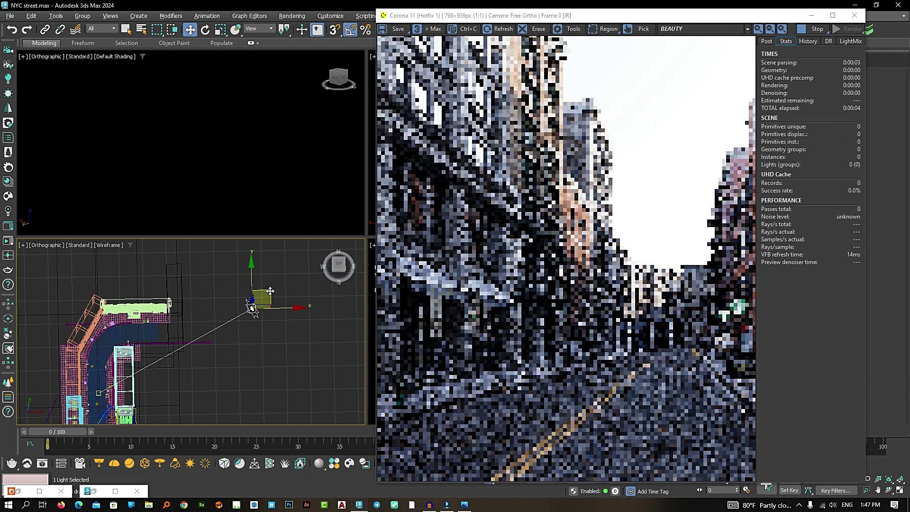
drag(270, 294, 272, 296)
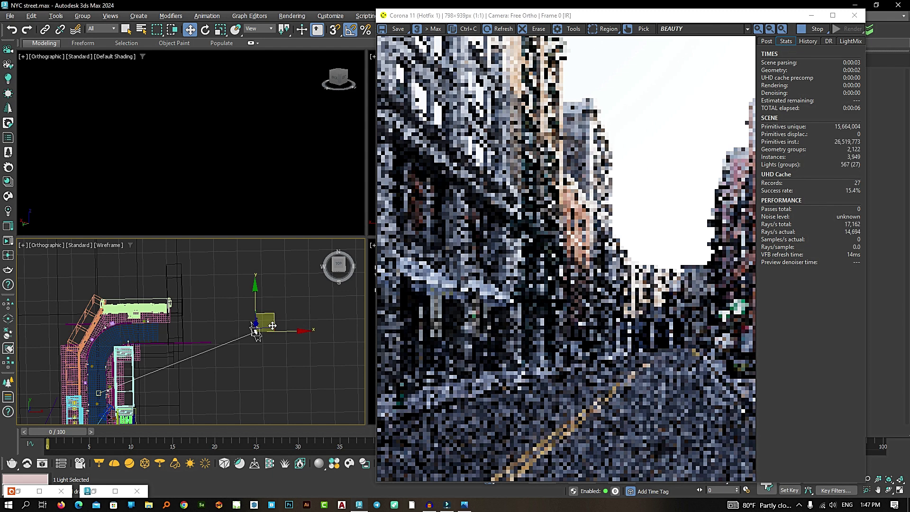
alt+middle_drag(265, 303, 256, 280)
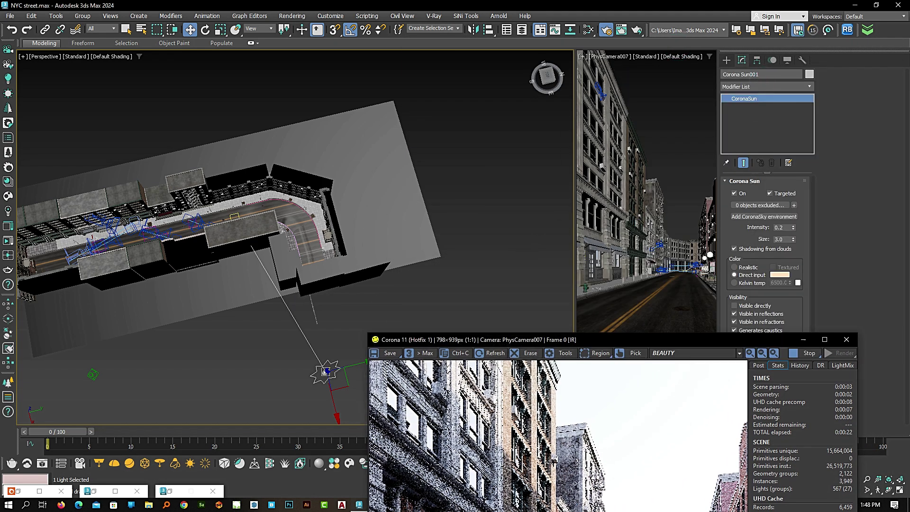
mouse_move(563, 344)
mouse_down()
mouse_move(600, 151)
mouse_move(604, 18)
mouse_up()
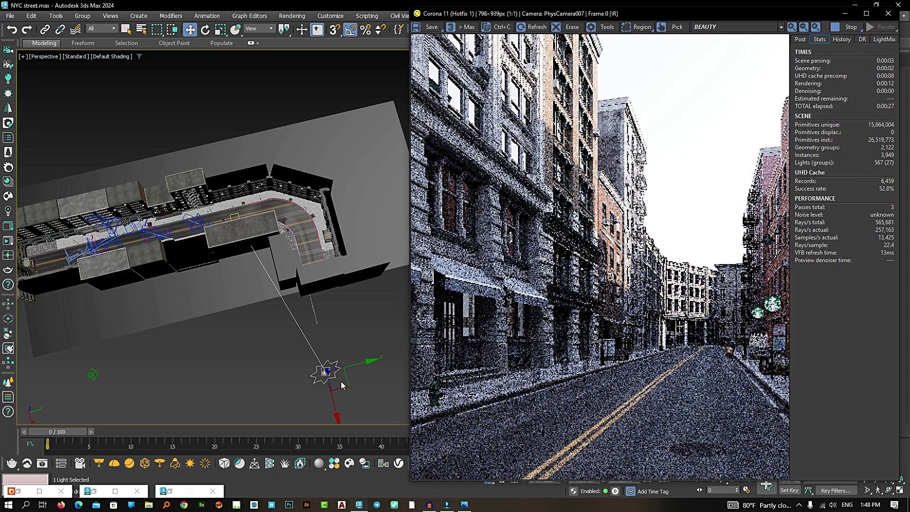
alt+middle_drag(342, 384, 341, 325)
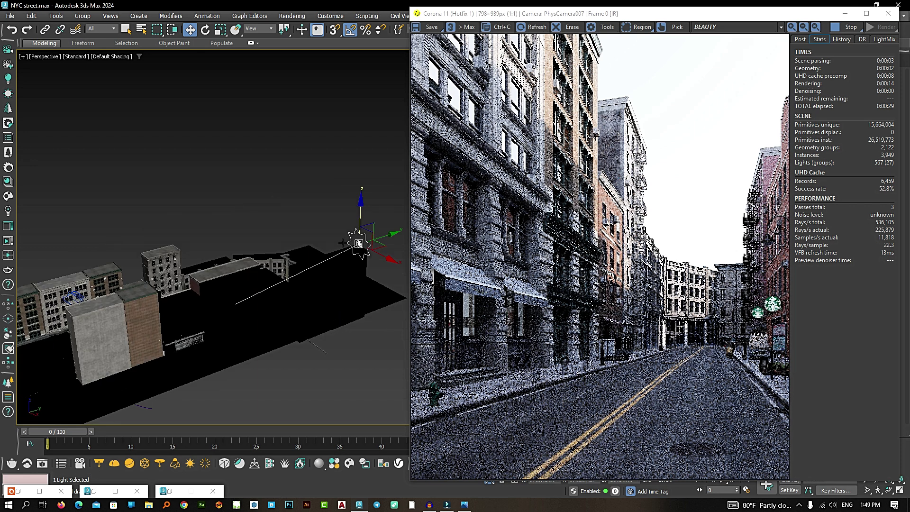
drag(360, 209, 363, 157)
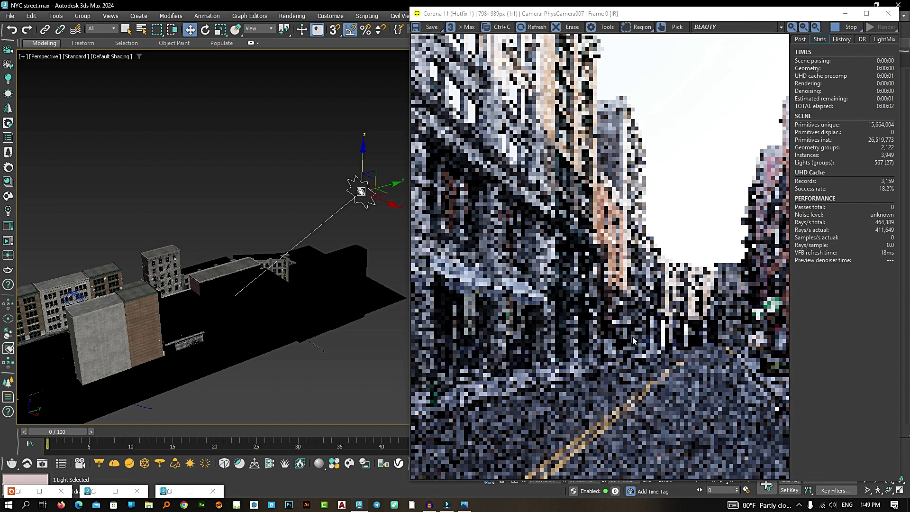
mouse_move(298, 271)
alt+middle_down()
mouse_move(287, 316)
mouse_move(271, 325)
alt+middle_up()
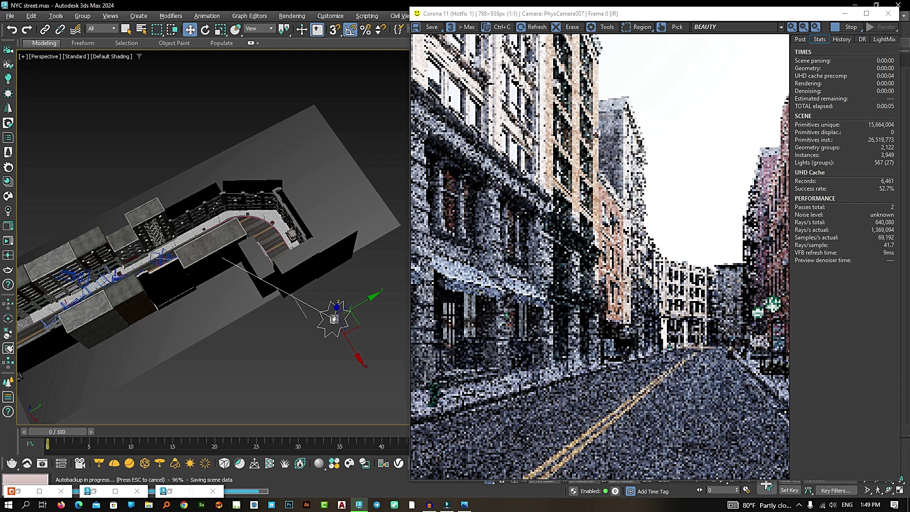
Set the tone mapping White Balance to 7000 in the VFB Post tab.
click(800, 40)
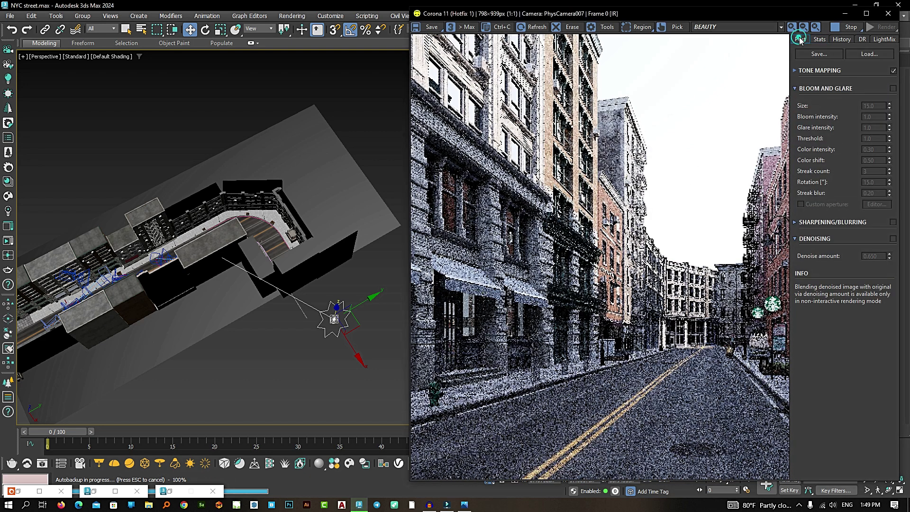
click(831, 71)
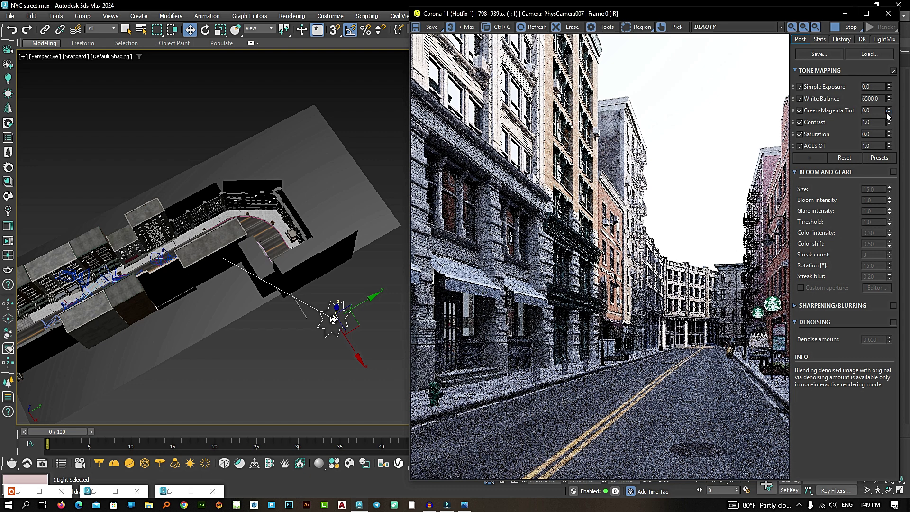
click(873, 122)
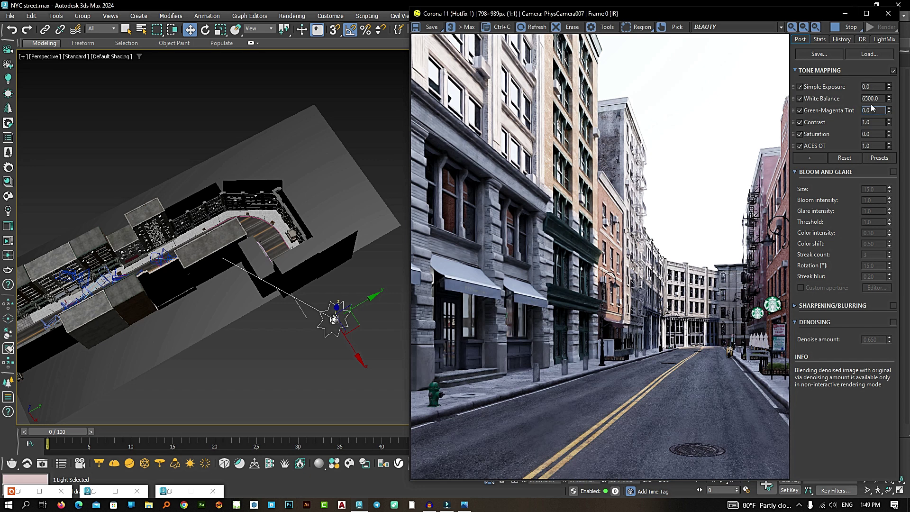
click(866, 98)
text(70)
key(Return)
Add a GroundControl_Grunge LUT to the tone mapping at 0.6 opacity.
click(804, 165)
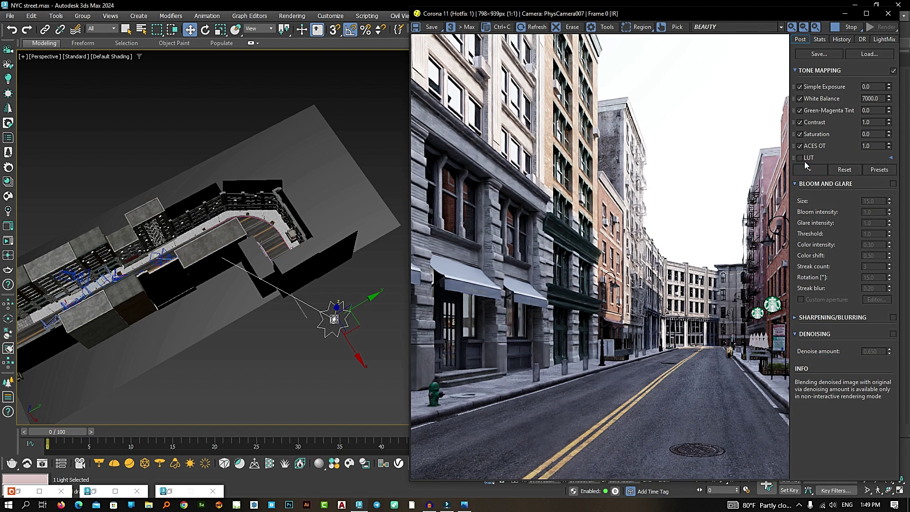
click(799, 158)
click(890, 157)
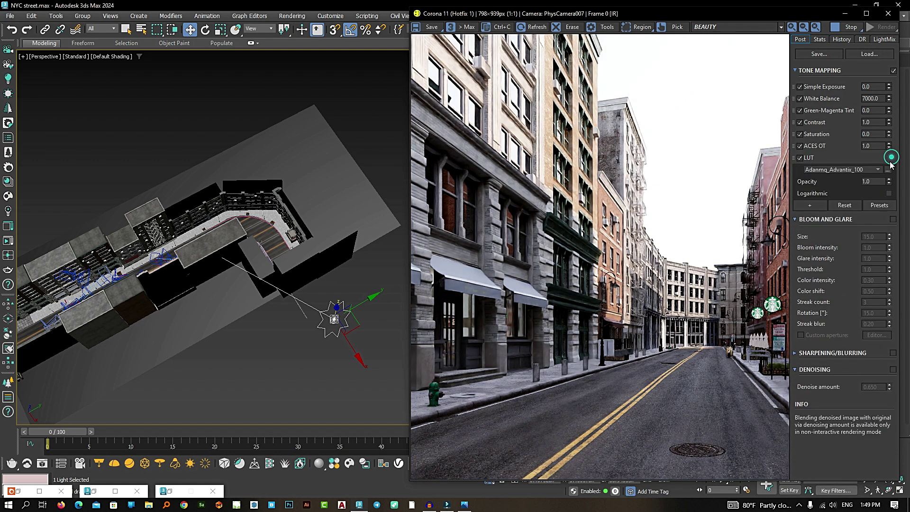
click(870, 169)
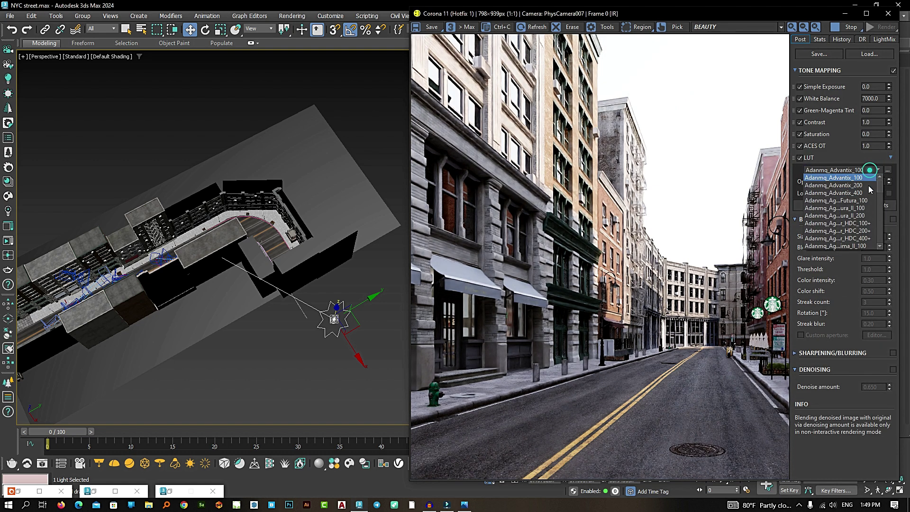
scroll(850, 213, down, 3)
scroll(850, 221, down, 2)
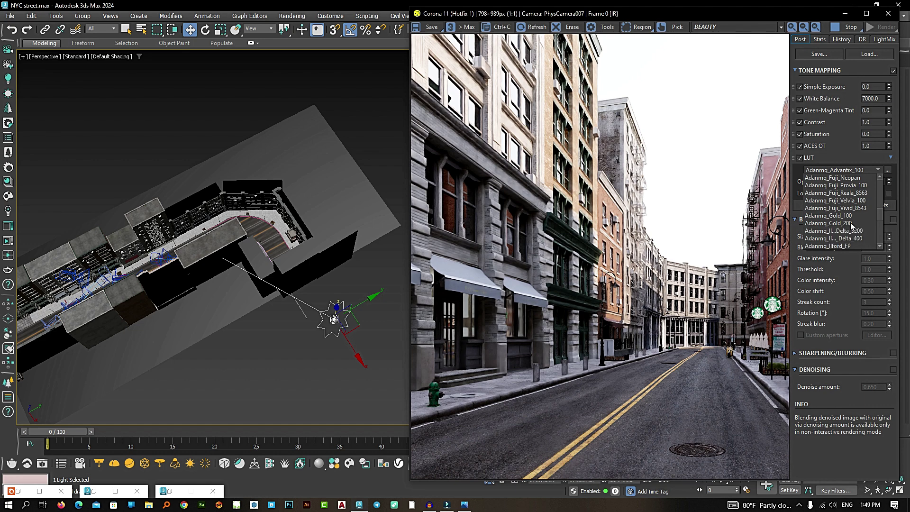
scroll(850, 223, down, 3)
scroll(852, 221, down, 2)
scroll(854, 220, down, 3)
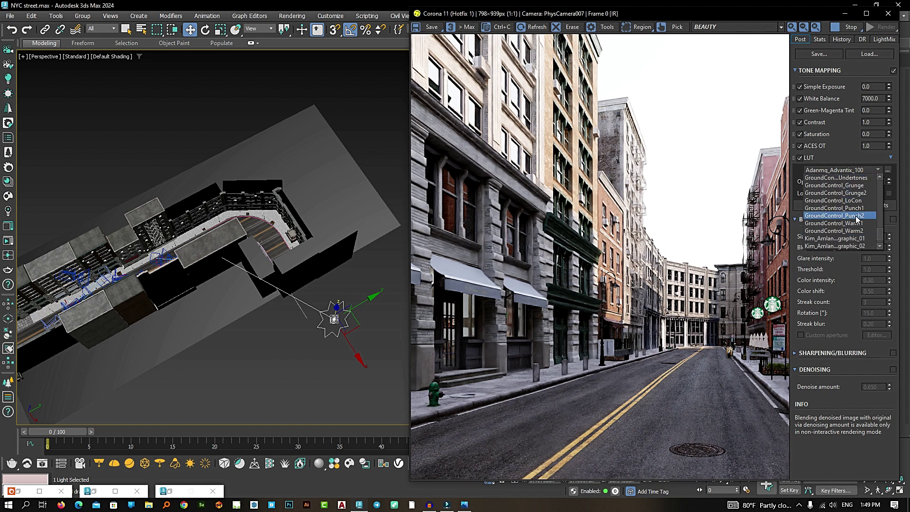
click(851, 185)
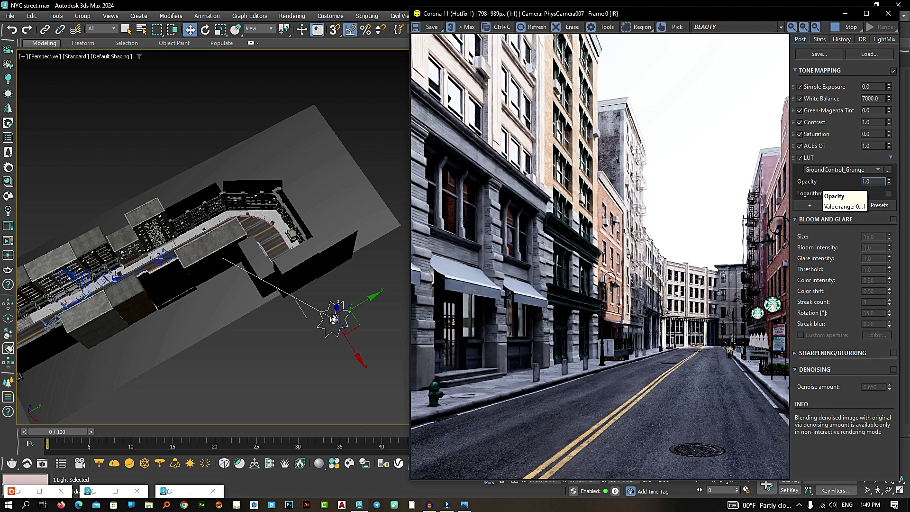
double_click(866, 182)
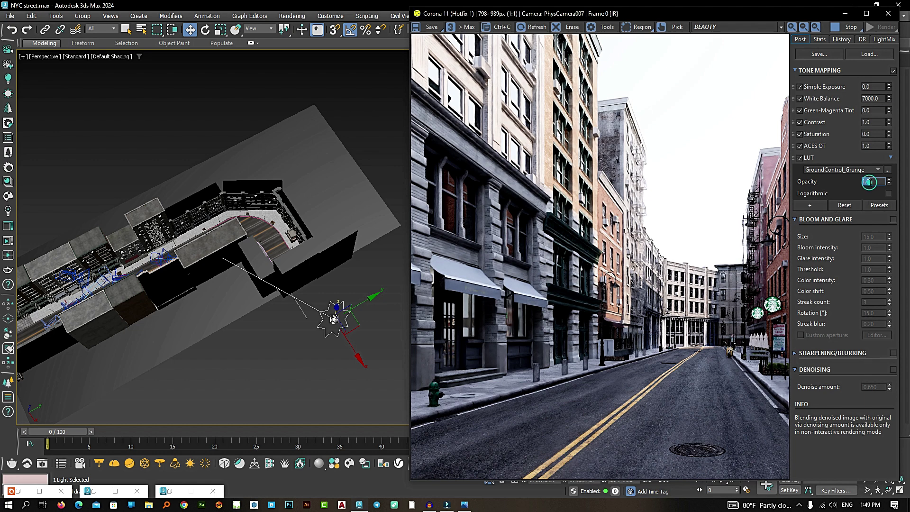
text(0.6)
key(Return)
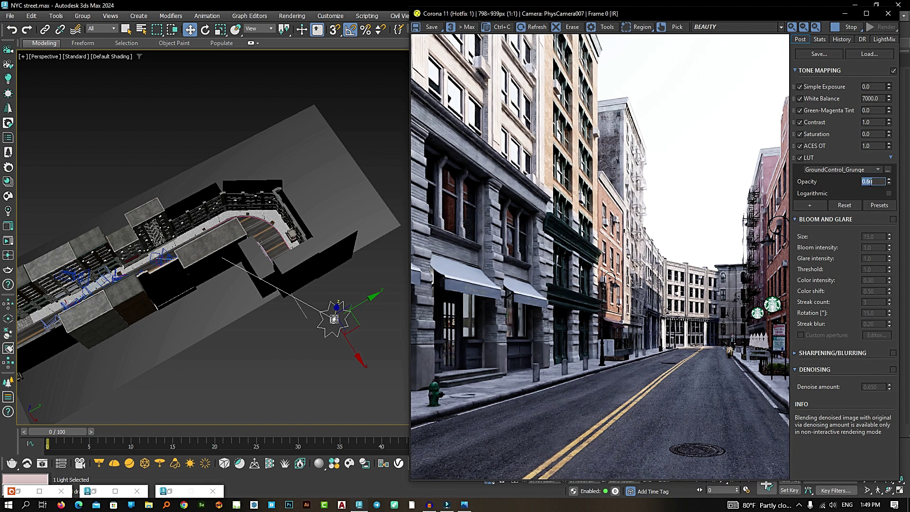
Add a second LUT, Adanmq_Advantix_100, at 0.75 opacity.
click(809, 205)
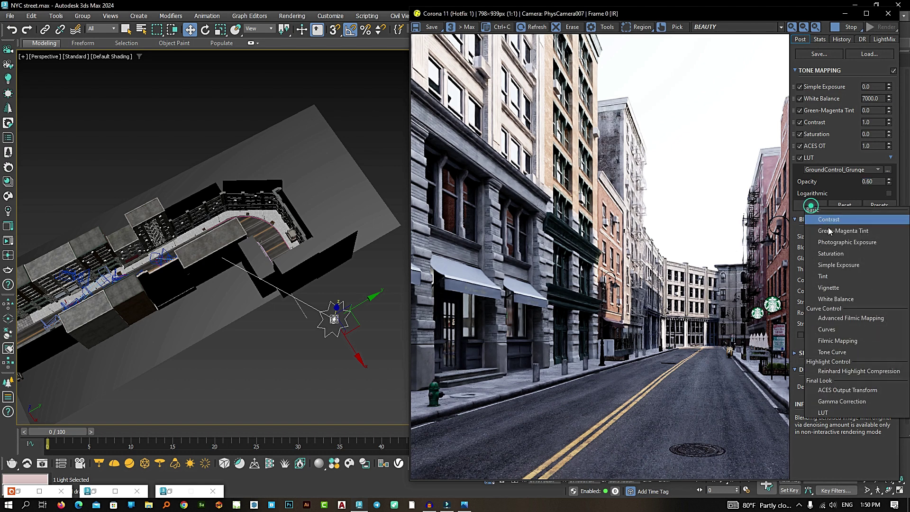
click(823, 412)
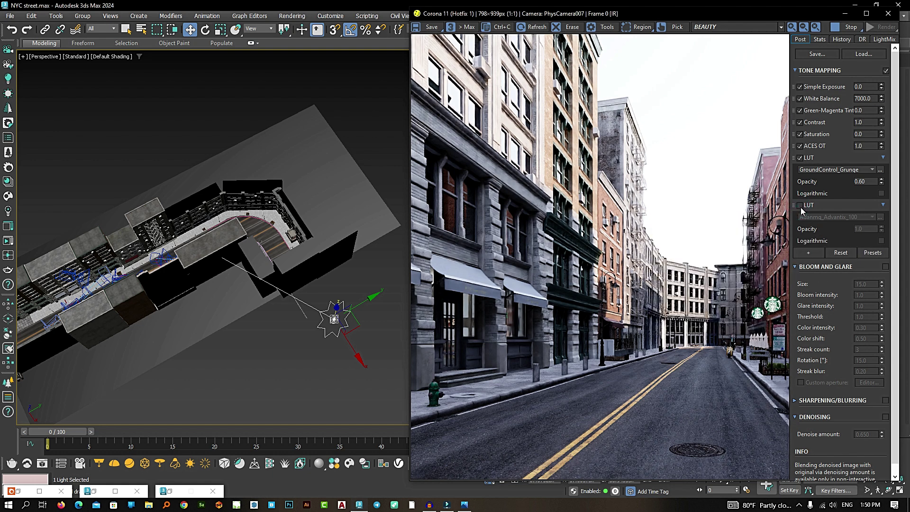
click(799, 205)
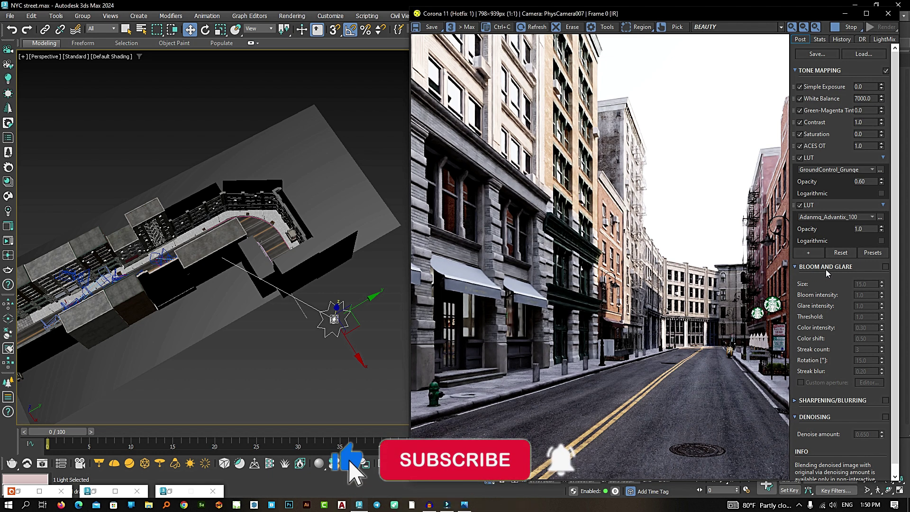
double_click(858, 229)
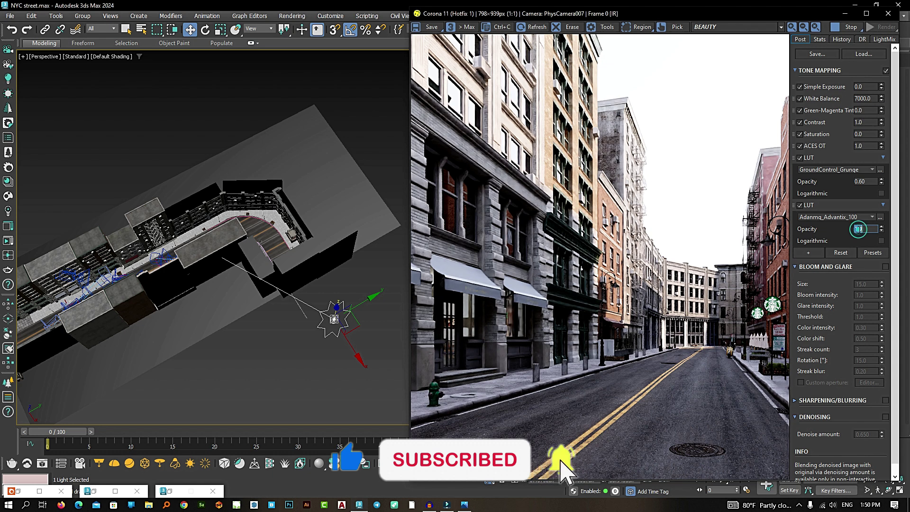
text(0.)
key(Return)
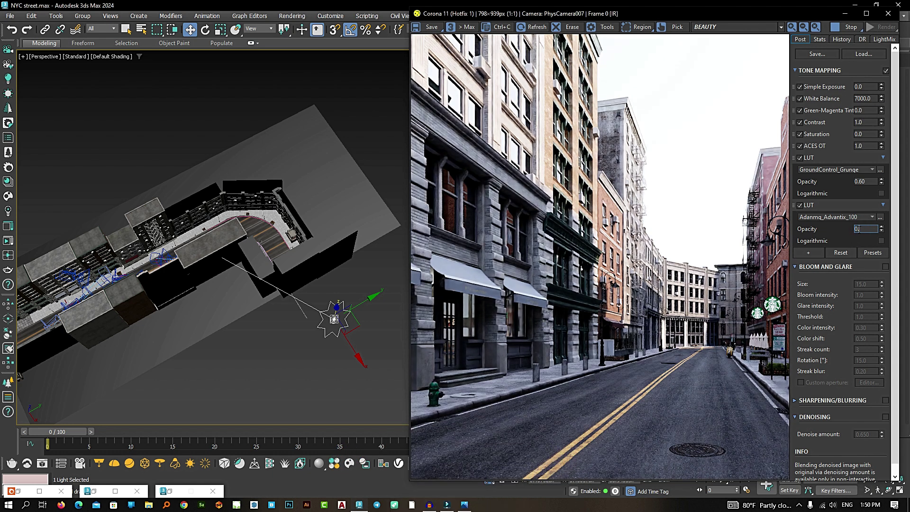
text(.750)
key(Return)
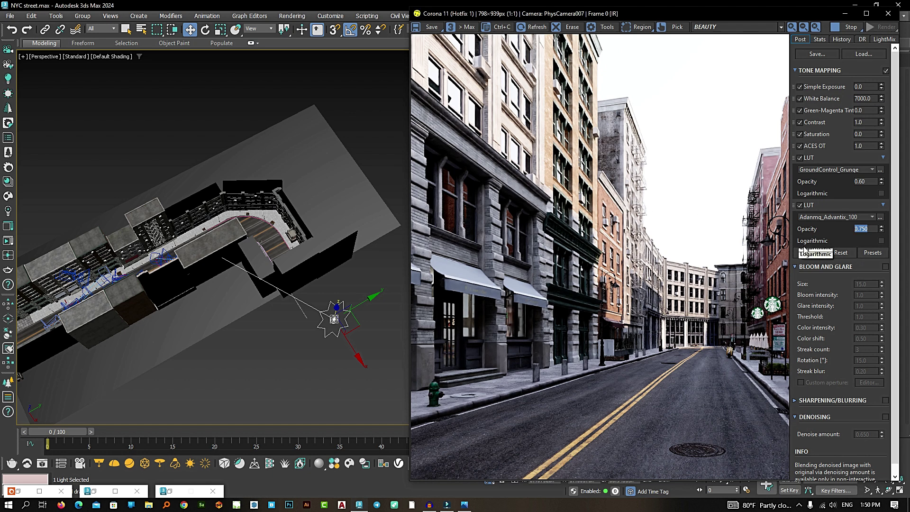
Add a Highlight Compress operator set to 1.20.
click(806, 252)
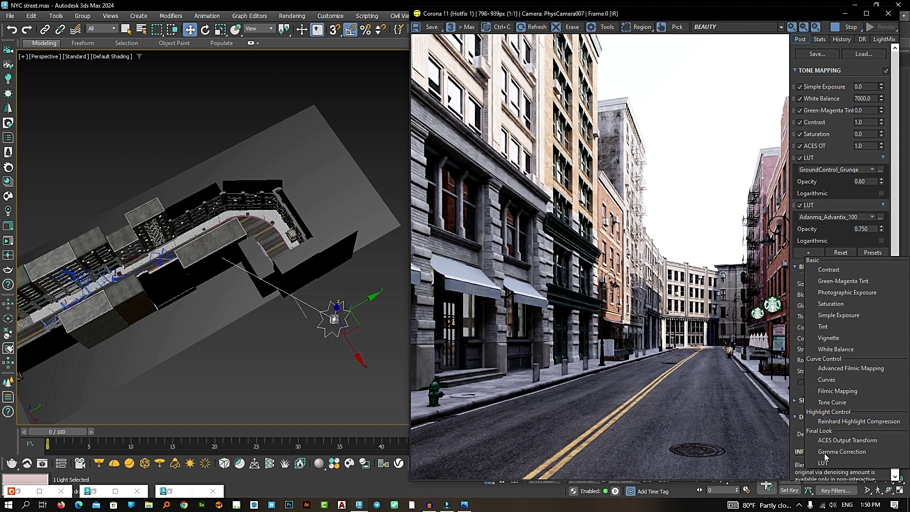
click(844, 422)
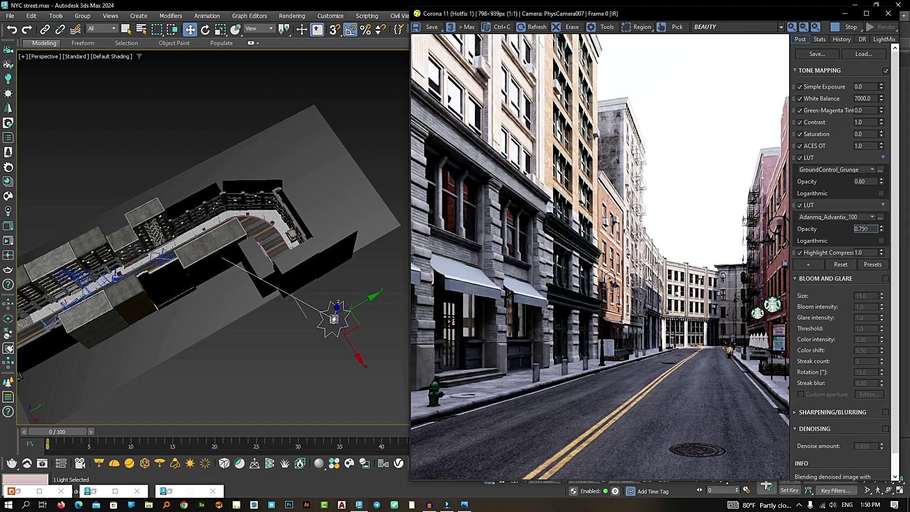
click(856, 252)
key(BackSpace)
text(2)
key(Return)
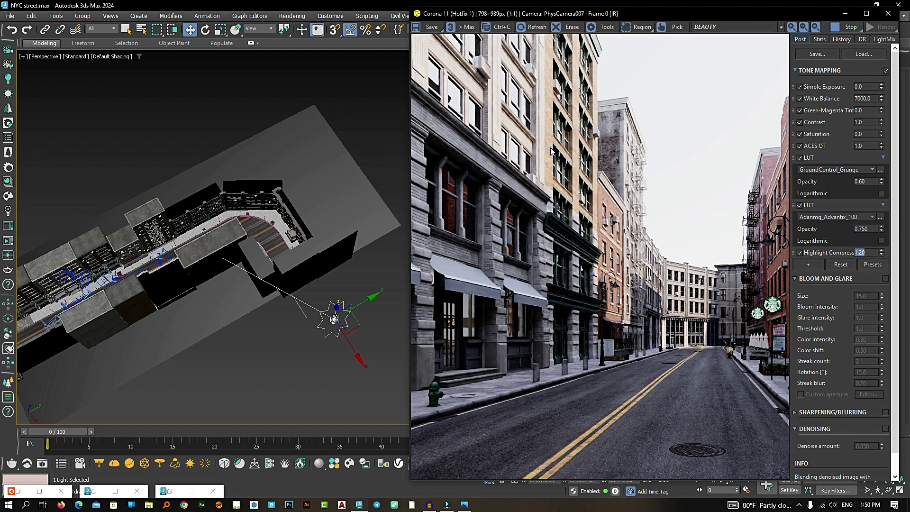
click(808, 264)
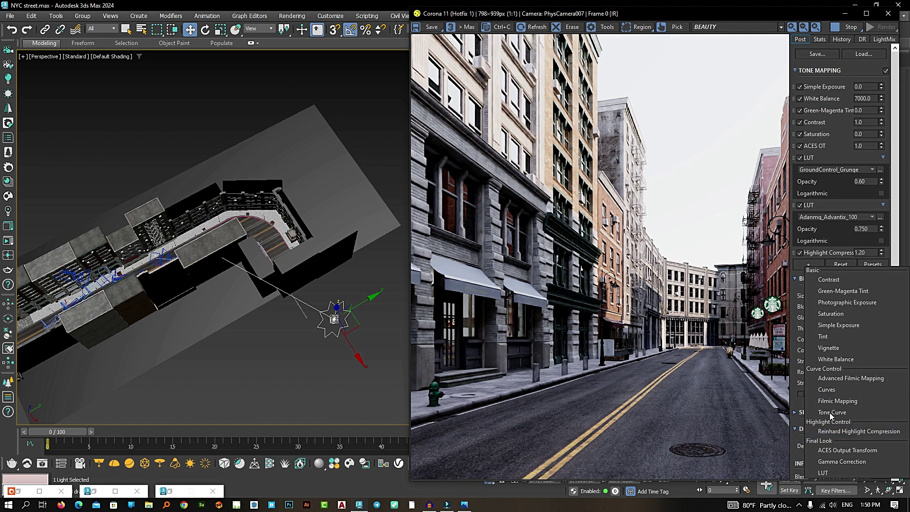
Add a Tone Curve with Darks at -0.088 and Shadows at -0.070.
click(830, 413)
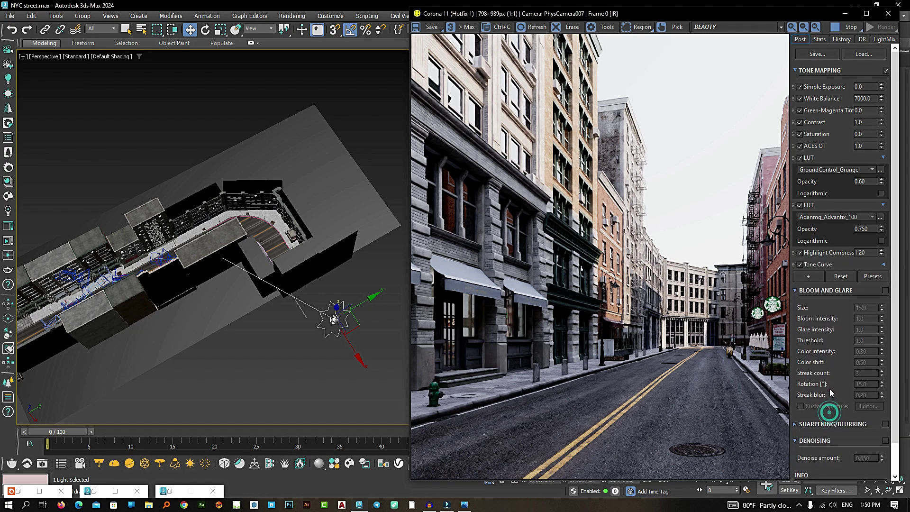
click(883, 264)
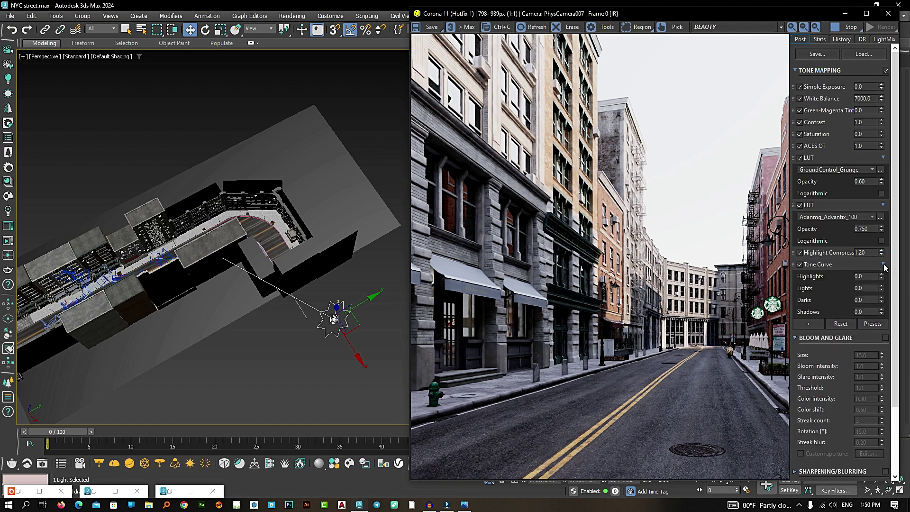
drag(881, 300, 881, 316)
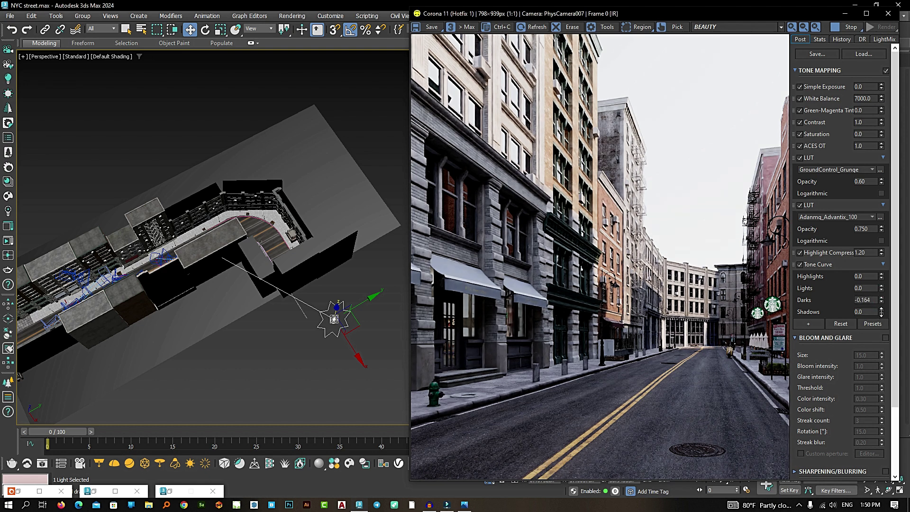
drag(881, 308, 884, 321)
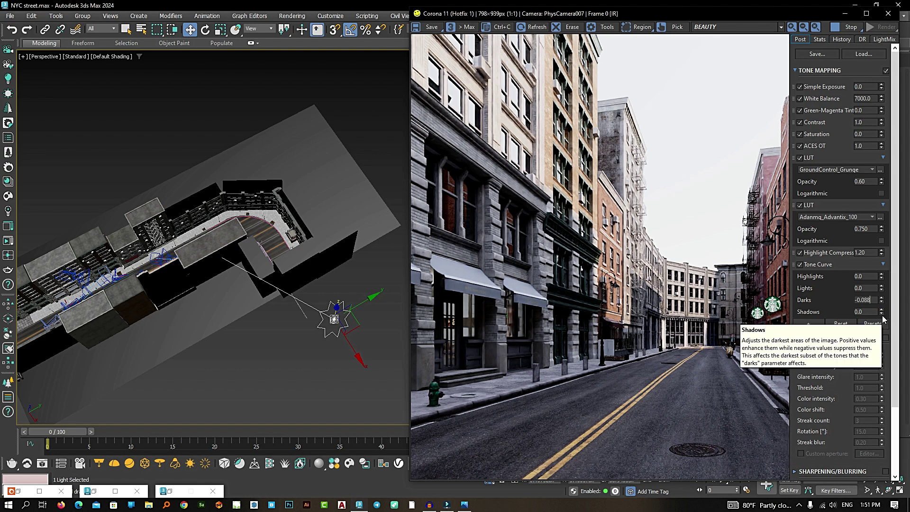
mouse_move(881, 313)
mouse_down()
mouse_move(882, 324)
mouse_move(881, 315)
mouse_up()
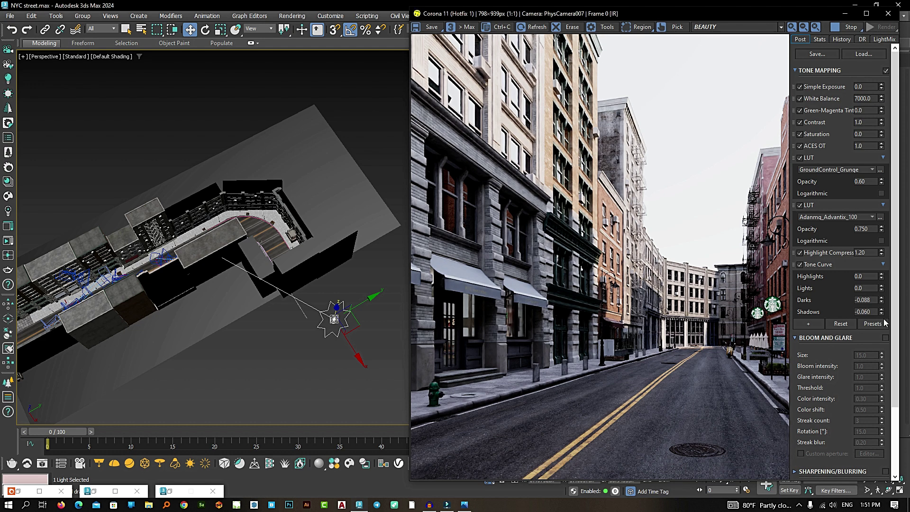
click(873, 311)
drag(873, 311, 865, 311)
text(7)
key(Return)
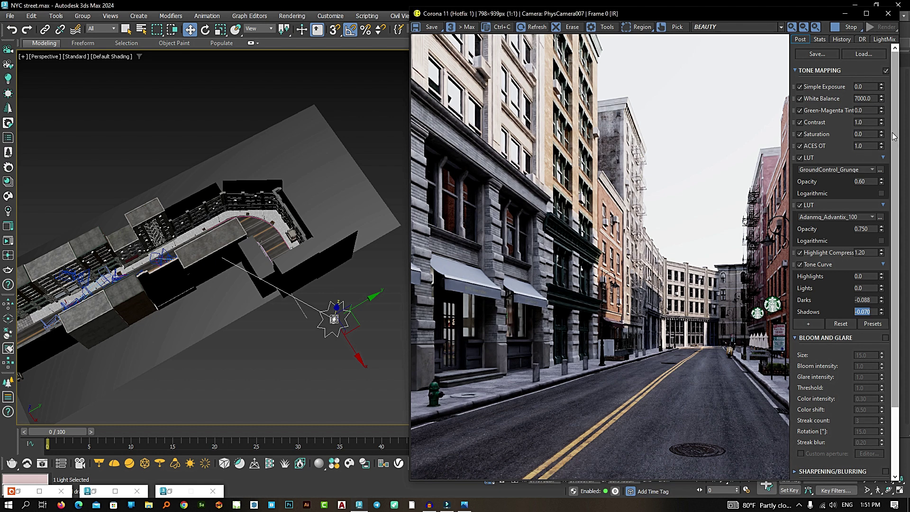
Reset Saturation to 0.0 after trying a lower value, and move the frame buffer down.
mouse_move(881, 138)
mouse_down()
mouse_move(882, 149)
mouse_move(880, 133)
mouse_up()
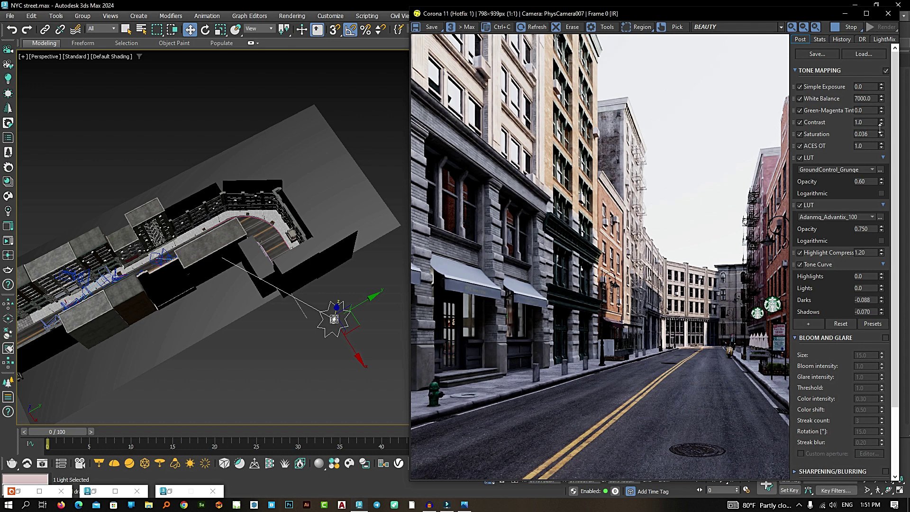
drag(880, 128, 882, 135)
right_click(881, 137)
mouse_move(618, 14)
mouse_down()
mouse_move(592, 97)
mouse_move(528, 58)
mouse_move(586, 82)
mouse_move(629, 138)
mouse_move(622, 64)
mouse_up()
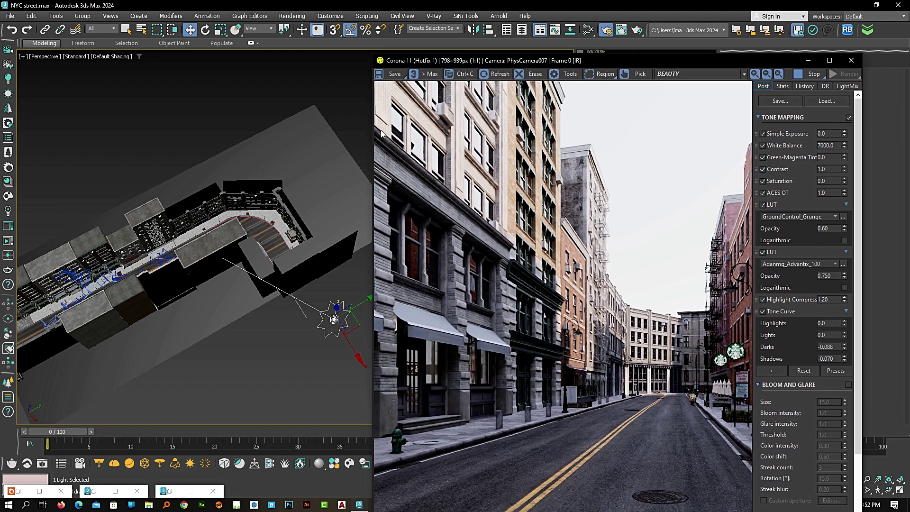
Enable the Direct visibility override in the Scene settings and load a copy of the CoronaSky map.
click(603, 31)
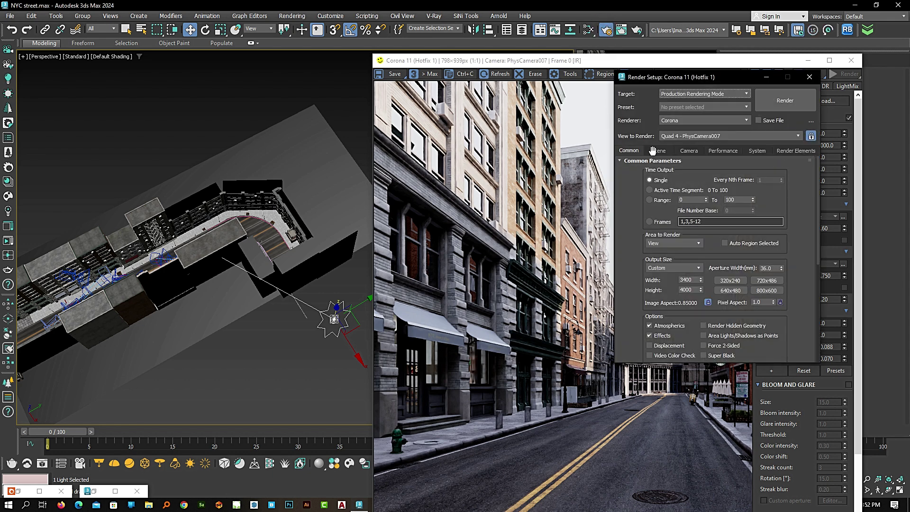
scroll(719, 270, down, 1)
scroll(723, 254, down, 1)
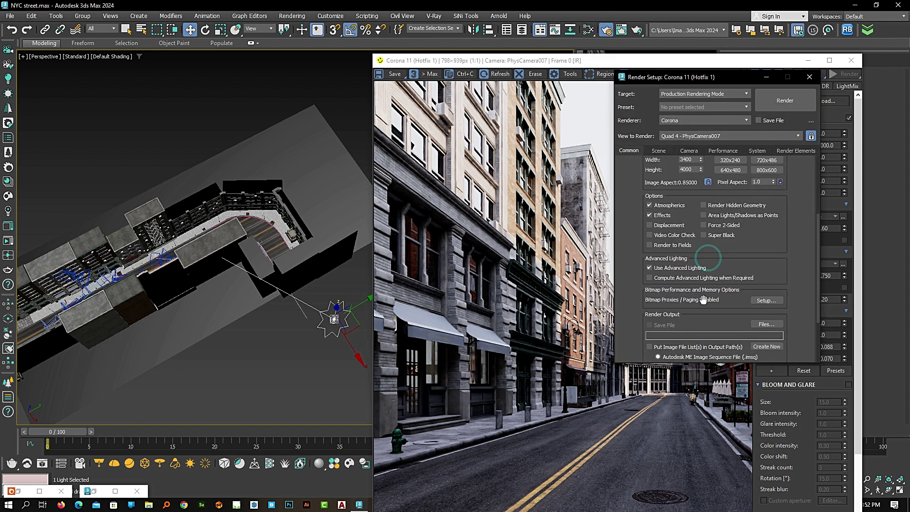
scroll(726, 237, down, 1)
scroll(727, 237, down, 1)
click(658, 150)
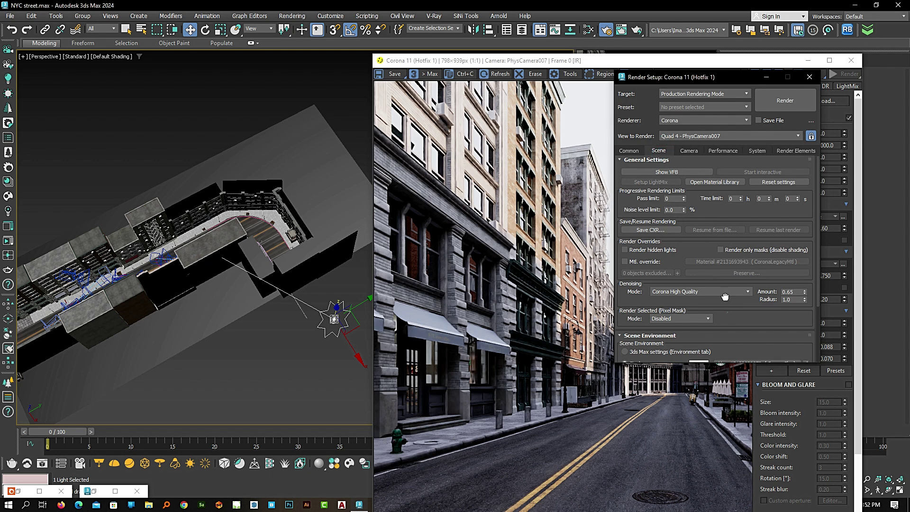
scroll(678, 322, down, 1)
click(677, 318)
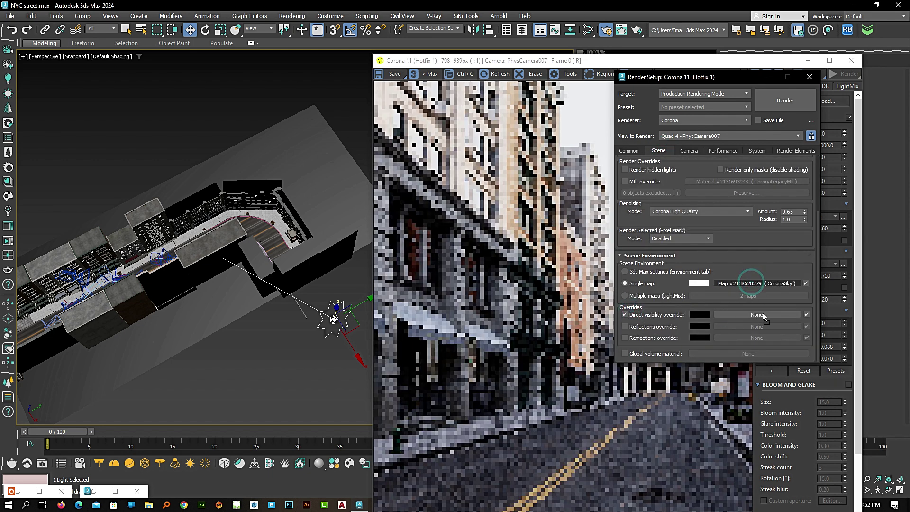
drag(750, 283, 757, 316)
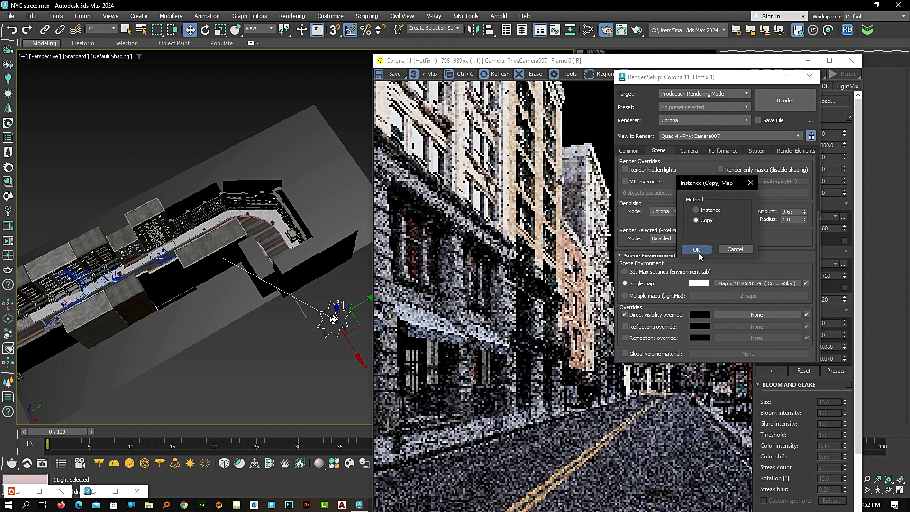
click(697, 250)
Add the override sky map to Slate as an instanced node, deleting the extra copy.
click(760, 308)
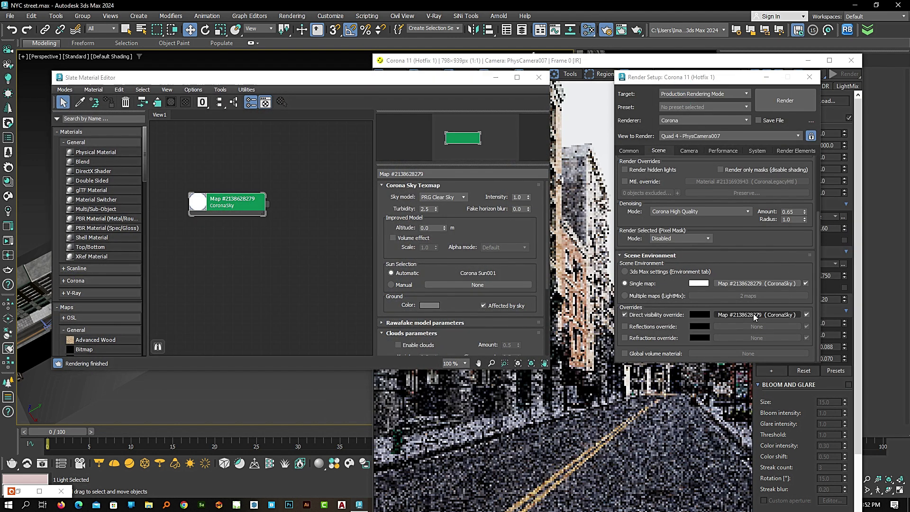
drag(761, 315, 237, 235)
click(278, 253)
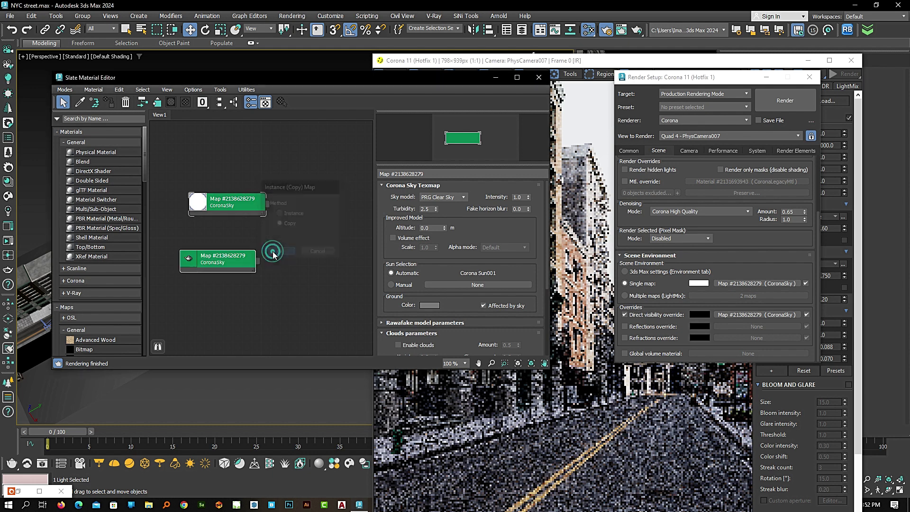
drag(767, 317, 219, 309)
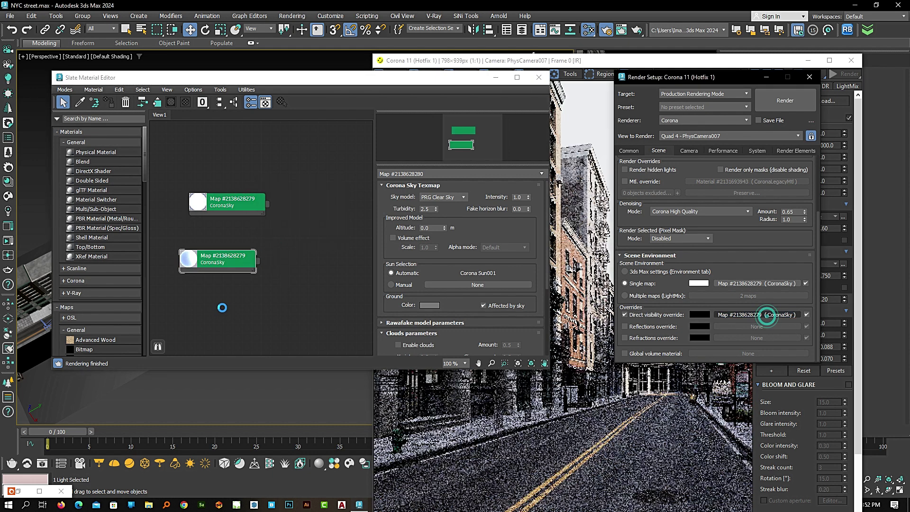
click(280, 213)
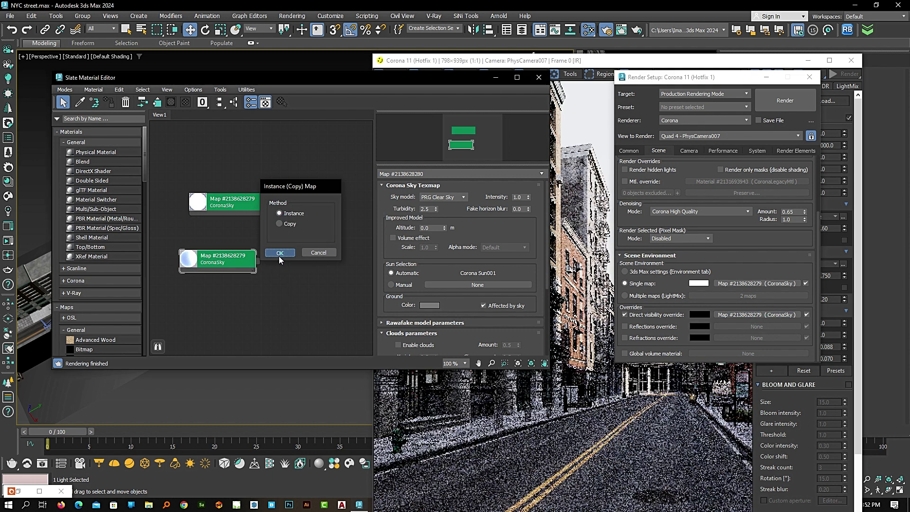
click(280, 253)
key(Delete)
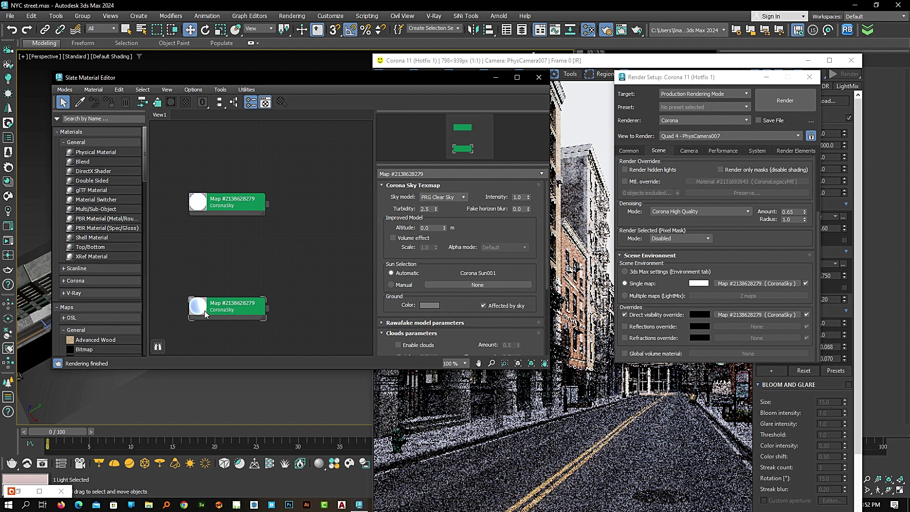
mouse_move(219, 317)
mouse_down()
mouse_move(229, 231)
mouse_move(219, 240)
mouse_up()
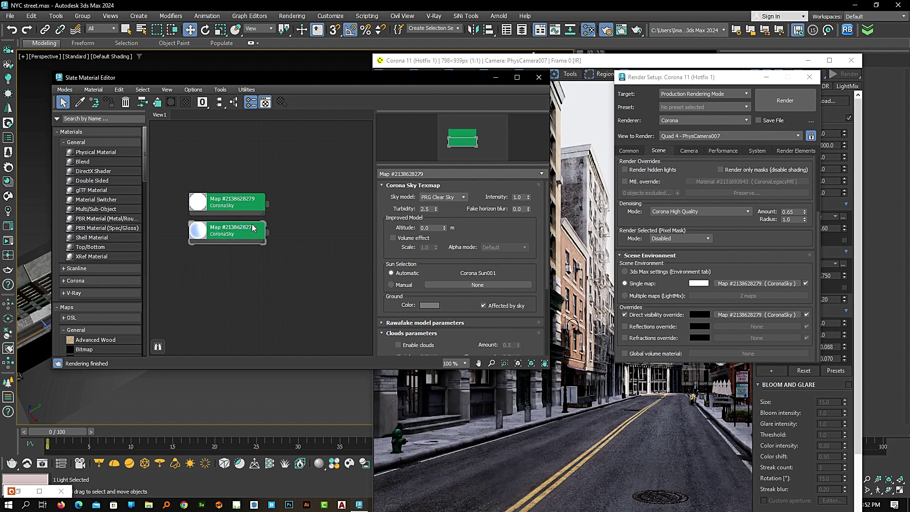
Set the override sky's Intensity to 0.1.
double_click(519, 196)
text(0.)
text(1)
key(Return)
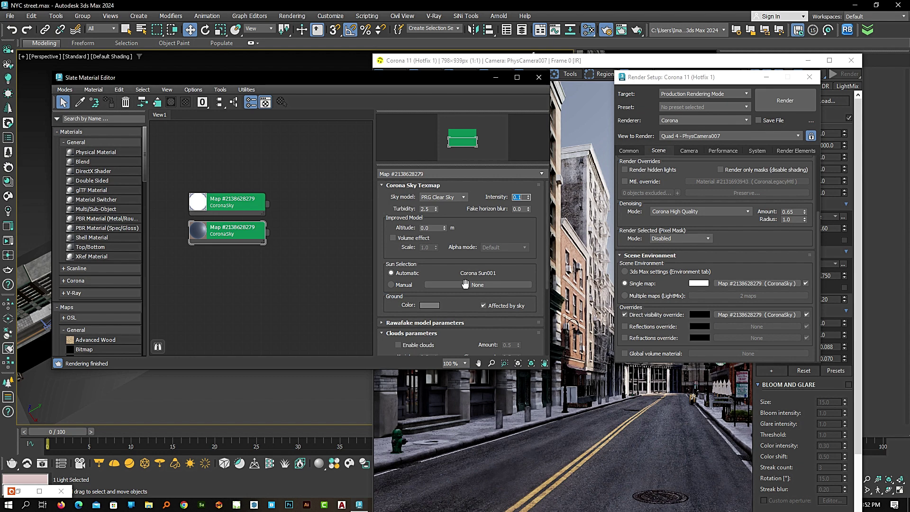
drag(478, 229, 476, 168)
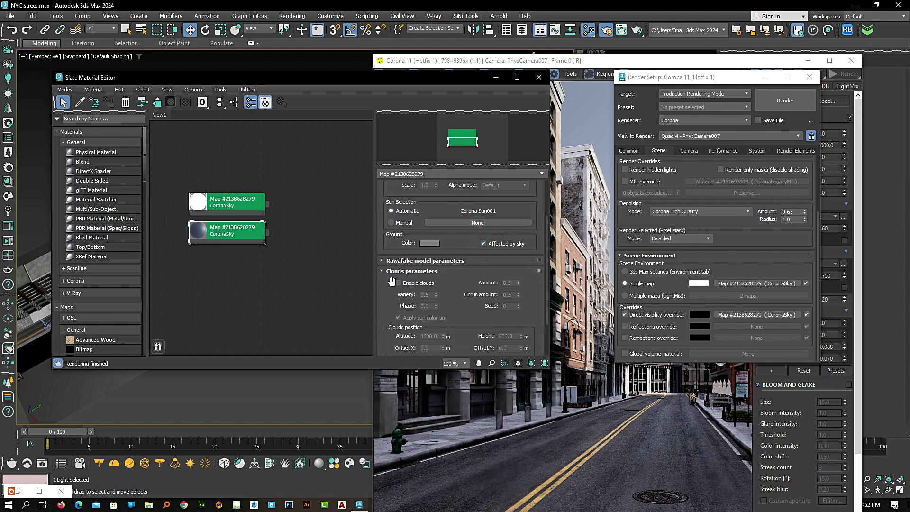
Enable clouds on the override CoronaSky map, tidy the windows and minimize Render Setup.
click(399, 283)
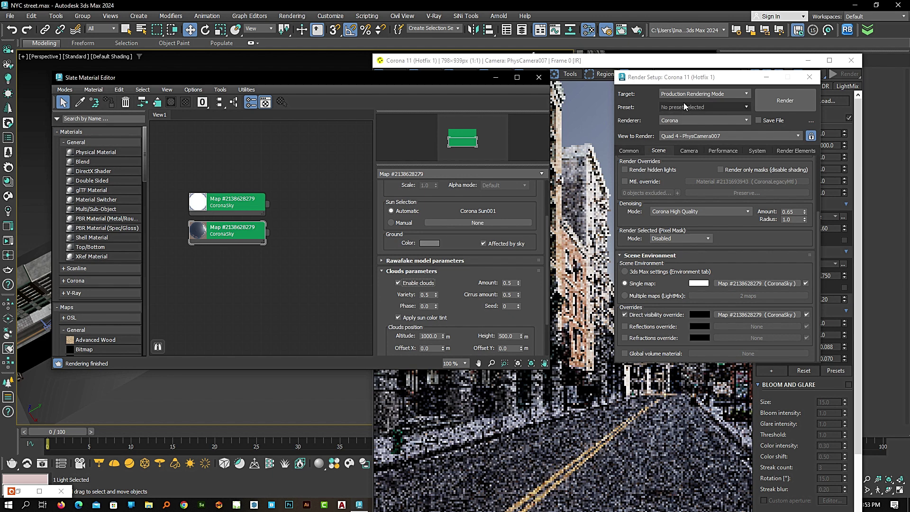
click(707, 79)
drag(707, 78, 814, 103)
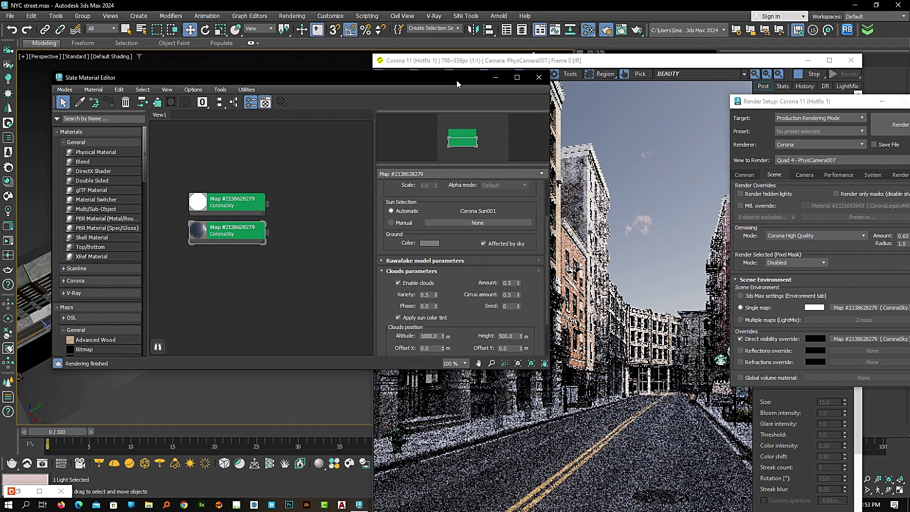
drag(456, 81, 410, 69)
click(882, 101)
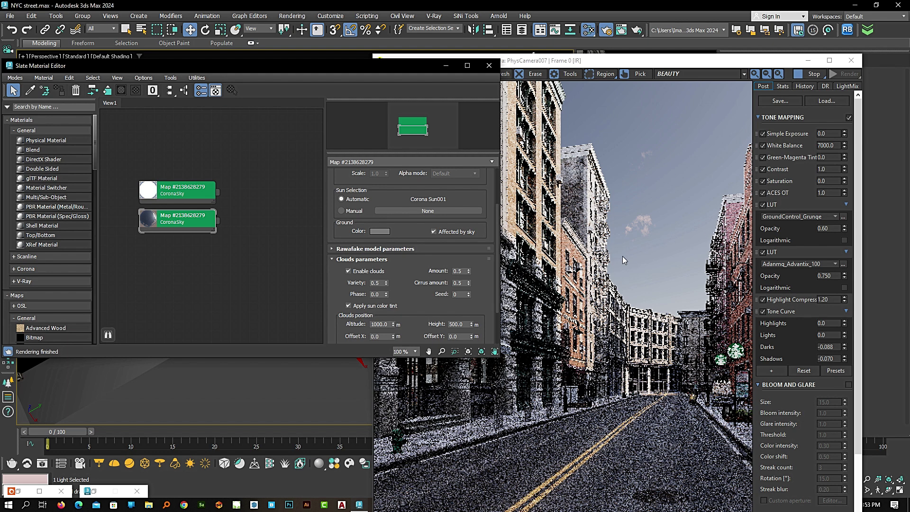
Set the cloud Cirrus amount to 1.0 and the cloud Amount to 0.3.
click(457, 283)
text(1.0)
key(Return)
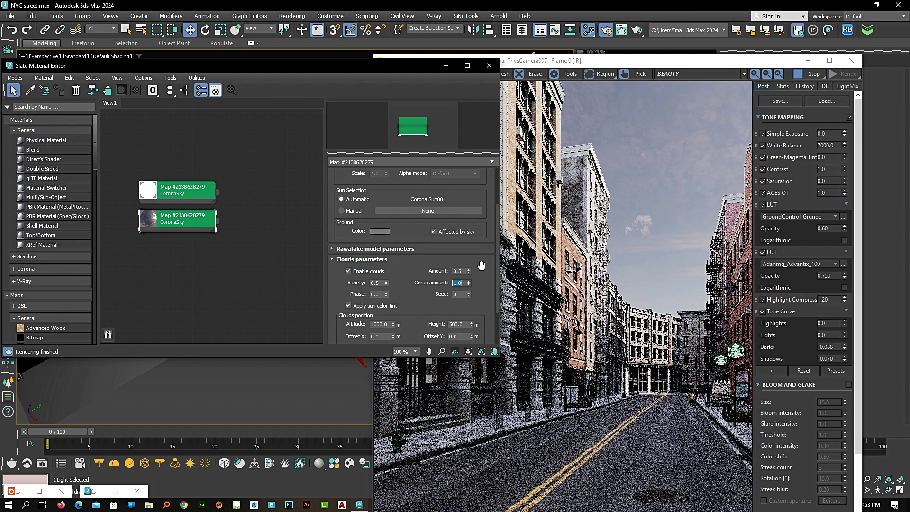
double_click(459, 269)
text(0)
key(Return)
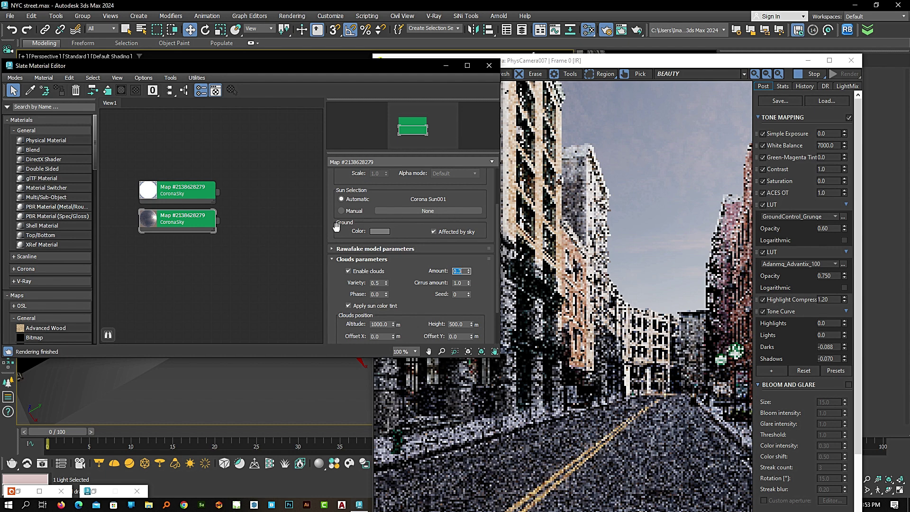
mouse_move(468, 199)
mouse_down()
mouse_move(469, 245)
mouse_move(466, 232)
mouse_up()
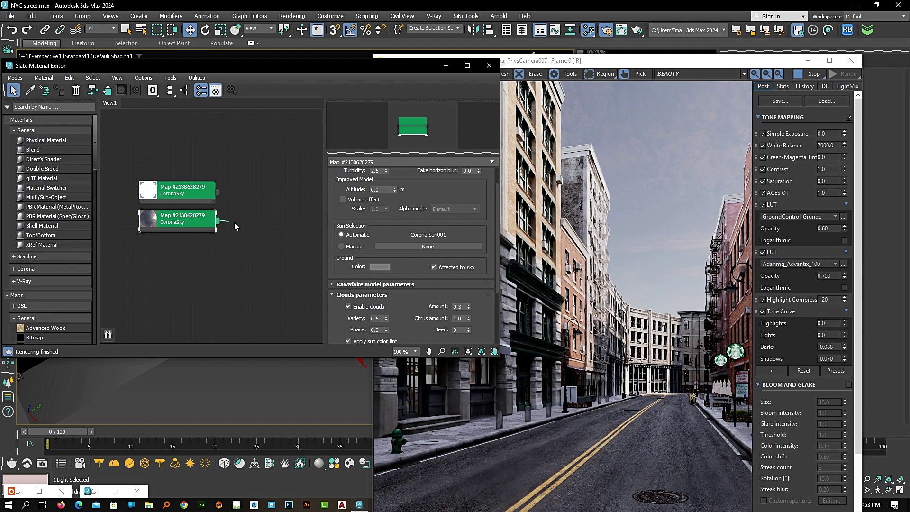
Arrange the node editor beside Render Setup and start wiring the colour-corrected sky to the override.
drag(234, 222, 249, 244)
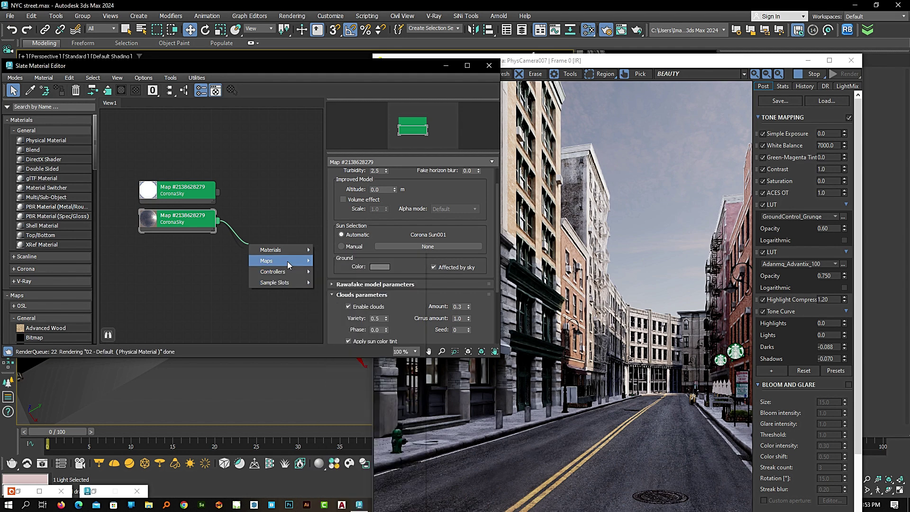
mouse_move(334, 293)
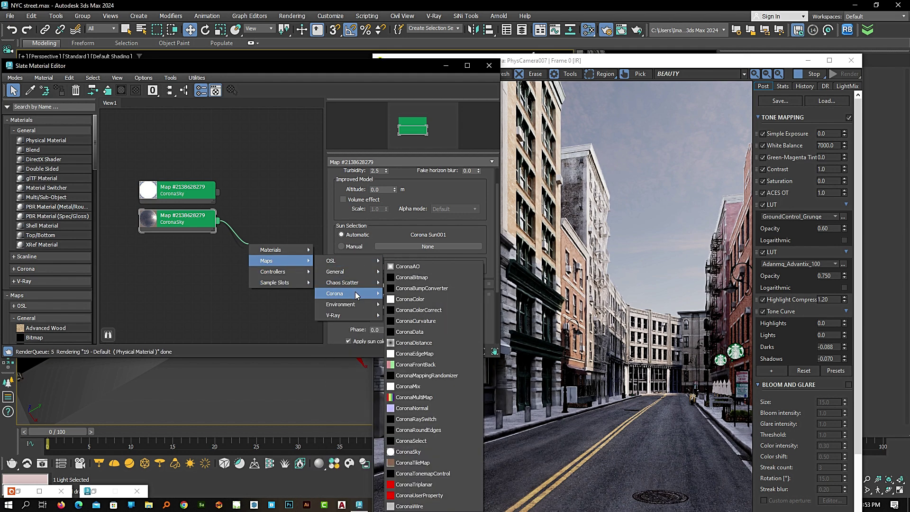
click(419, 309)
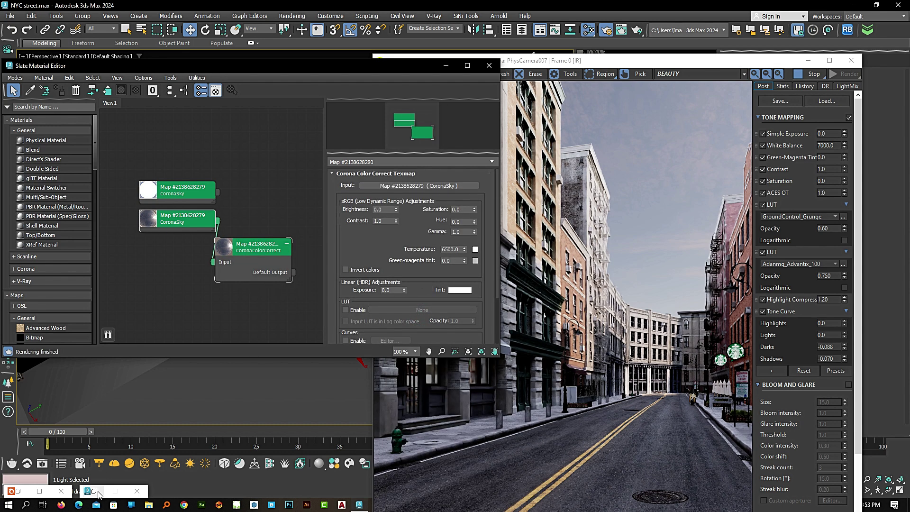
click(97, 491)
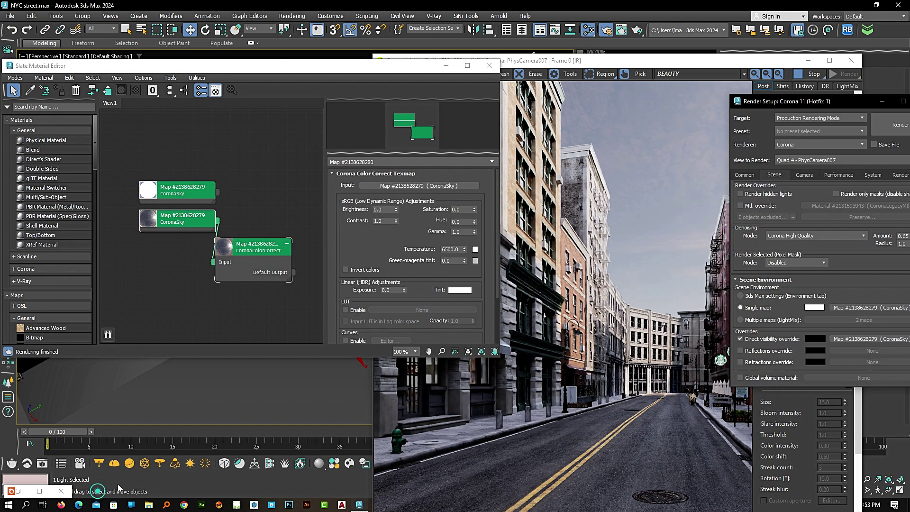
click(291, 280)
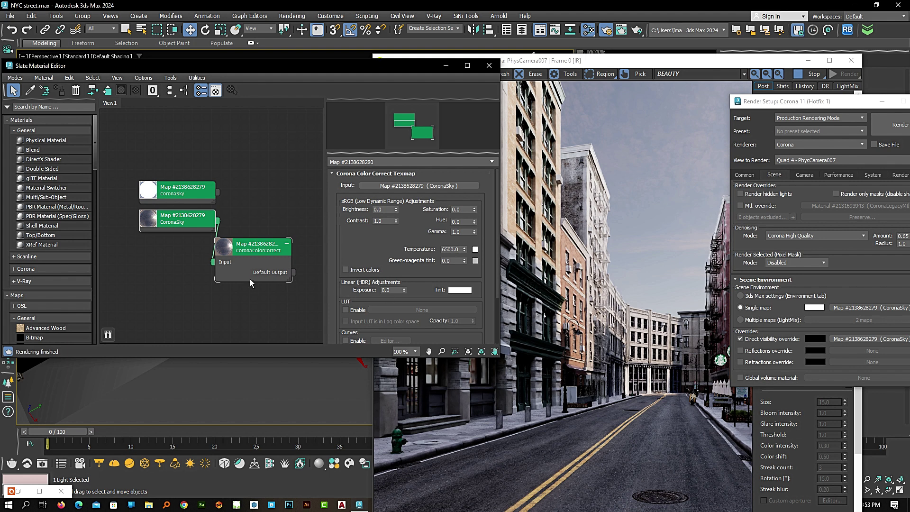
drag(293, 272, 863, 339)
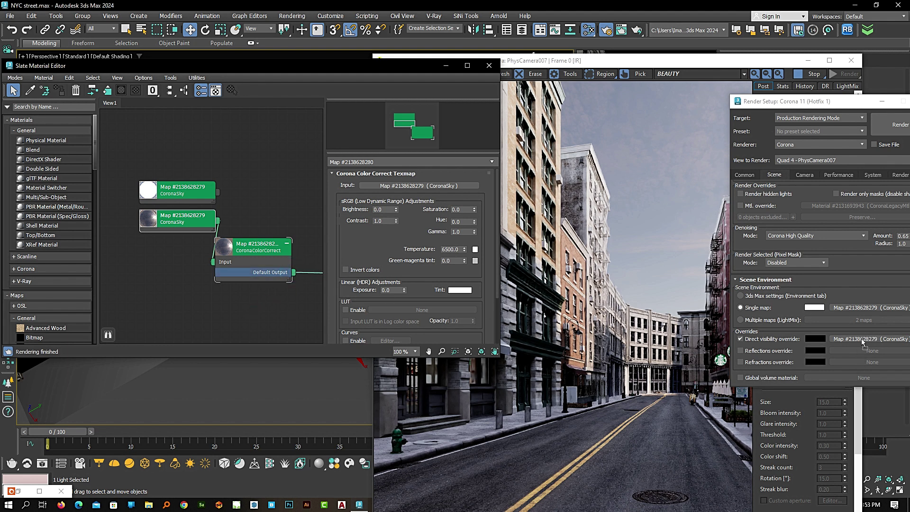
Clear Direct visibility override and link the CoronaColorCorrect output into it as an instance.
drag(179, 224, 150, 252)
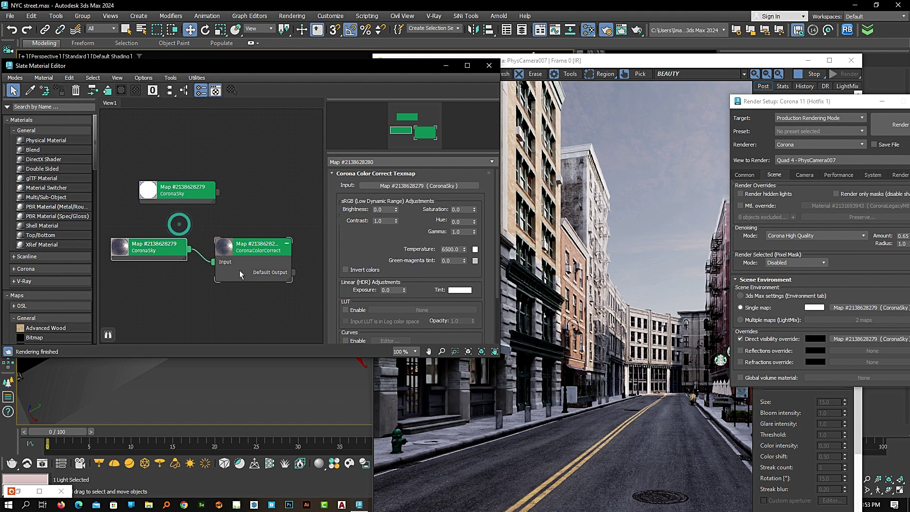
right_click(868, 339)
click(868, 363)
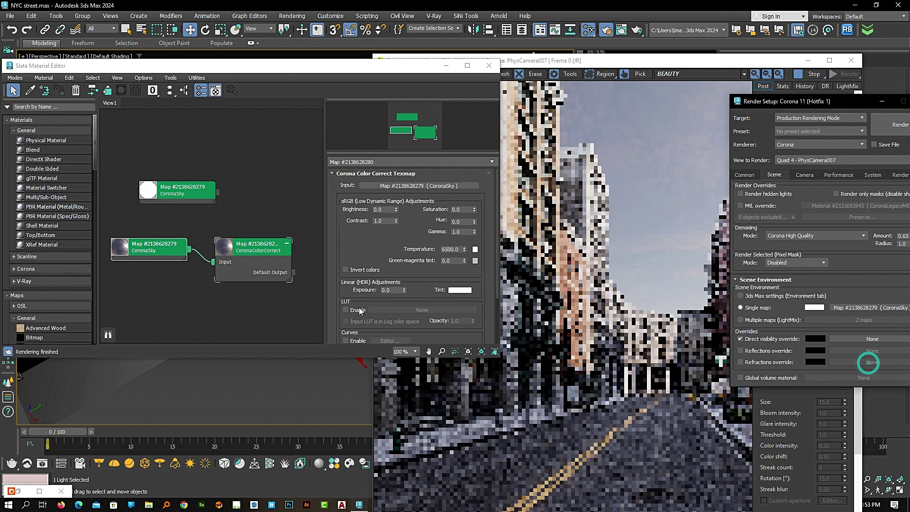
drag(293, 274, 857, 339)
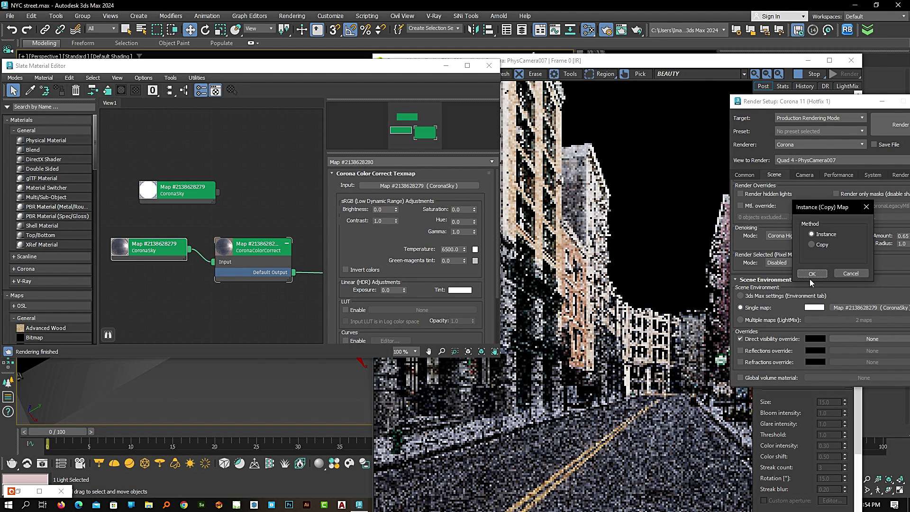
click(811, 274)
mouse_move(798, 104)
mouse_down()
mouse_move(584, 92)
mouse_move(713, 142)
mouse_up()
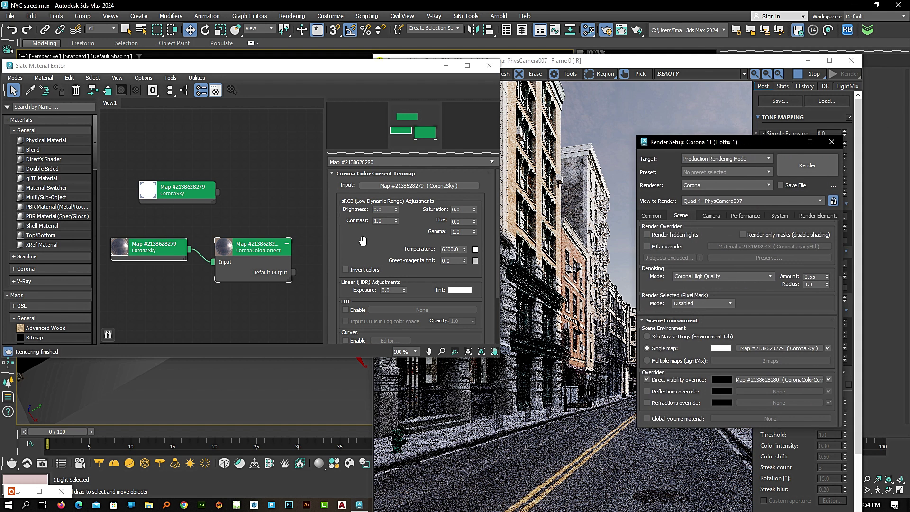
Set the sky colour correction Temperature to 4000, after first trying 5000.
click(267, 251)
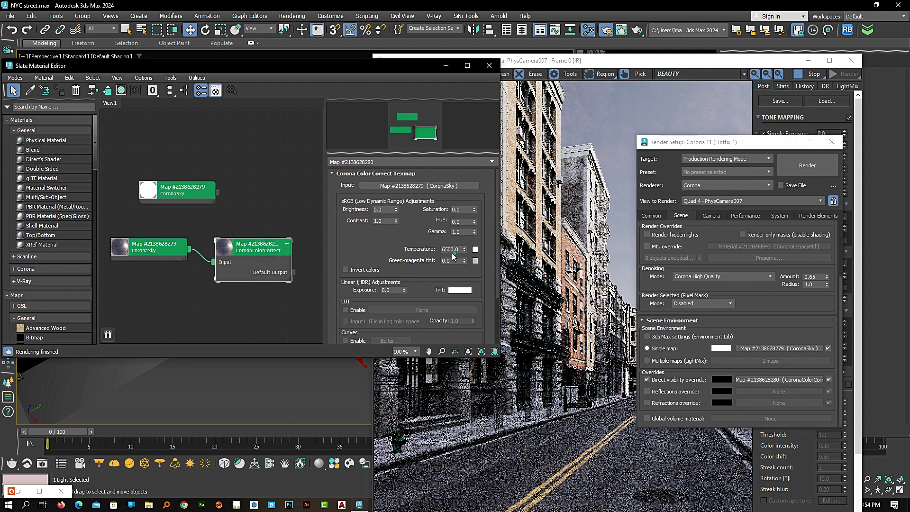
double_click(451, 249)
click(450, 250)
text(5000)
key(Return)
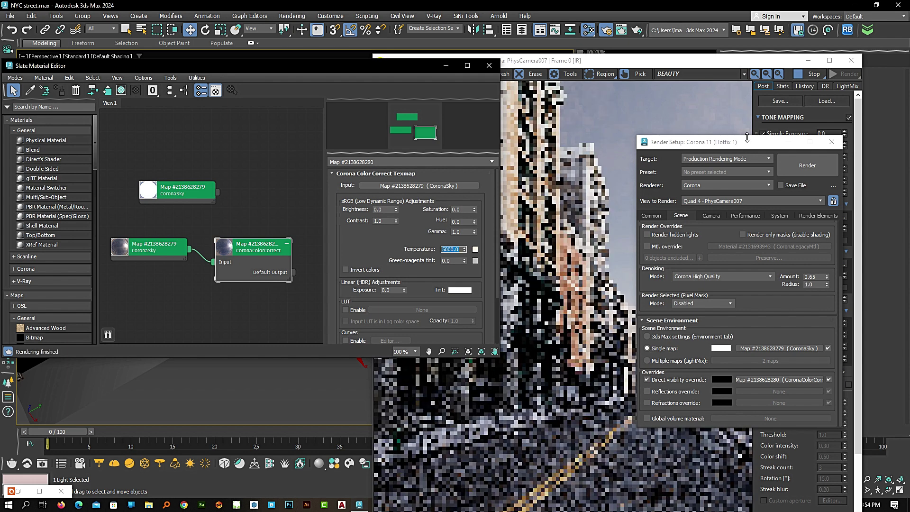
mouse_move(727, 147)
mouse_down()
mouse_move(833, 110)
mouse_move(832, 102)
mouse_up()
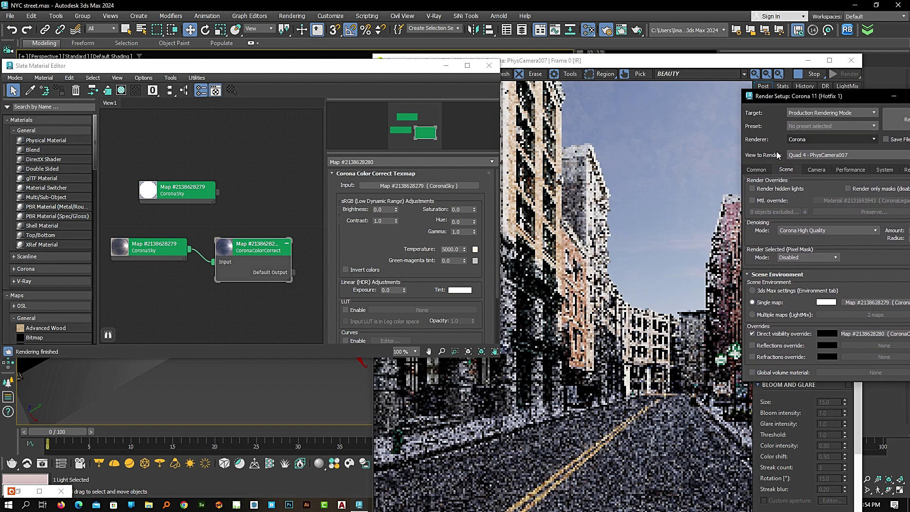
double_click(449, 251)
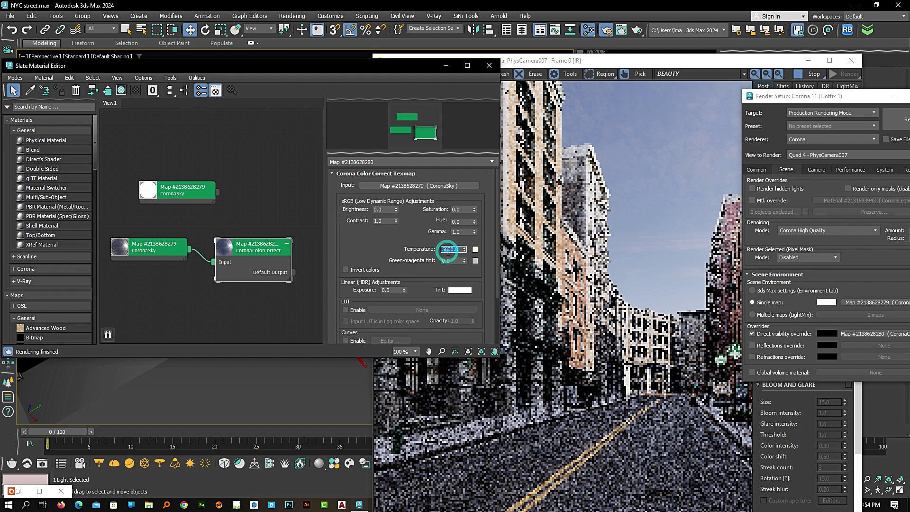
text(4)
key(Return)
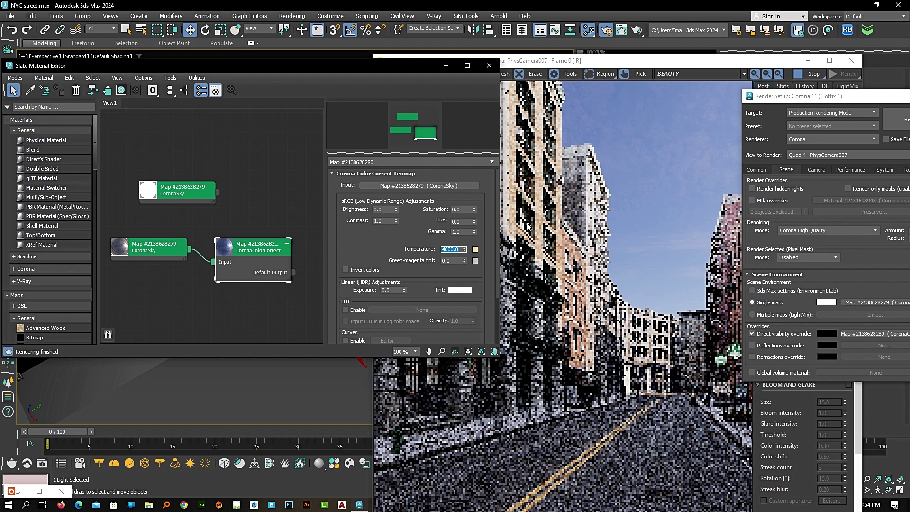
Set the colour correction Exposure to 0.4 and view the updated render.
double_click(391, 290)
text(0)
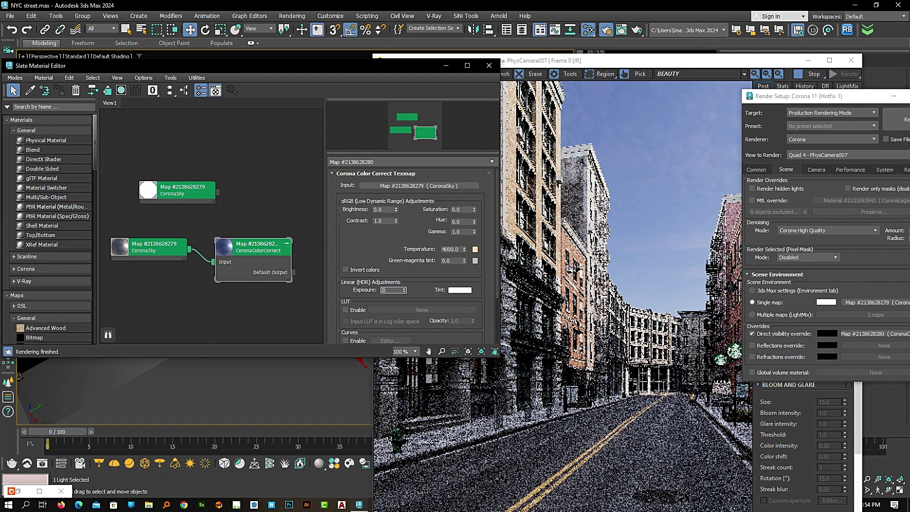
key(Return)
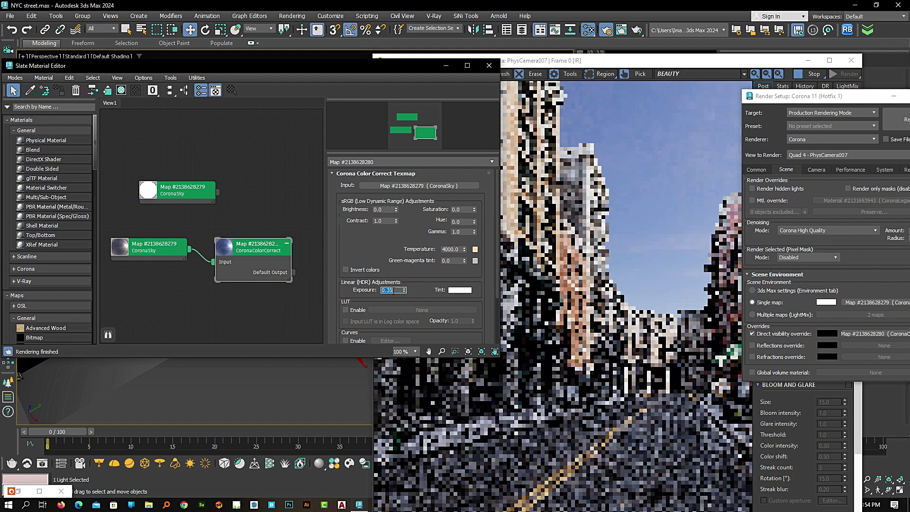
text(.3)
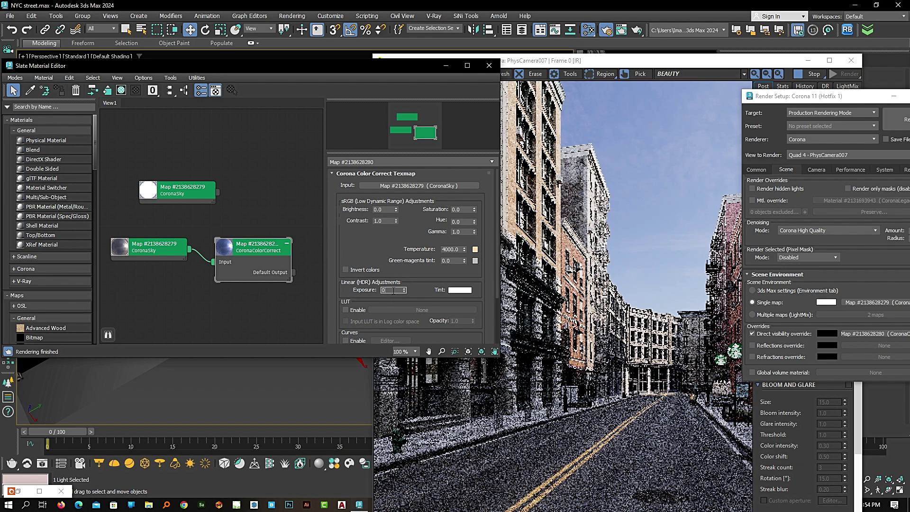
text(4)
key(Return)
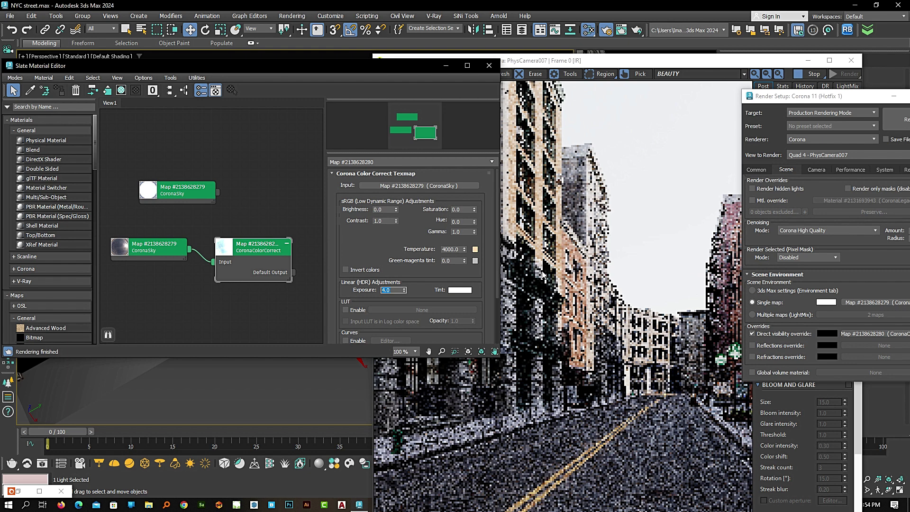
text(0.4)
key(Return)
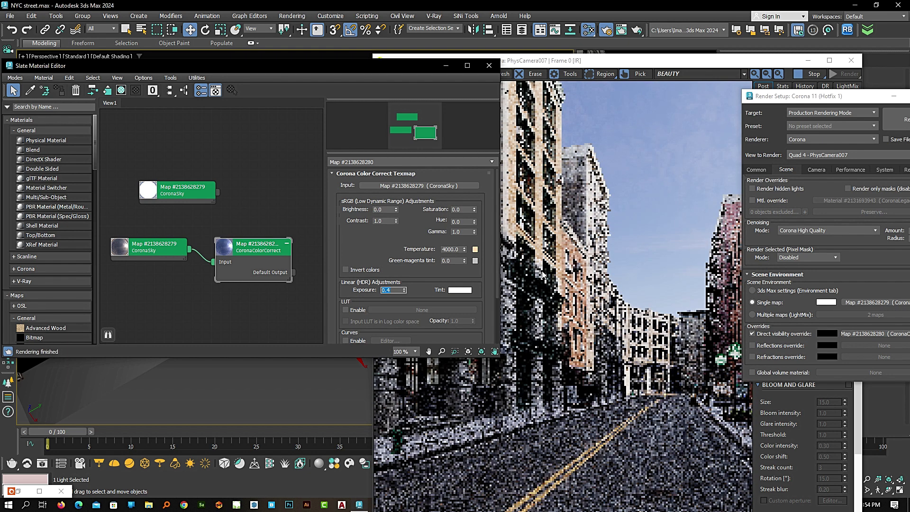
click(668, 212)
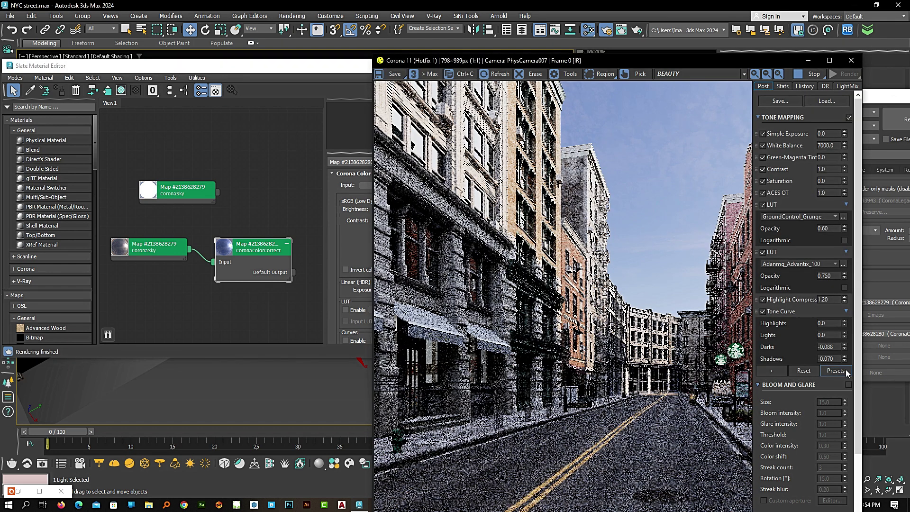
Enable Bloom and Glare in the Corona VFB, then open the environment CoronaSky map's parameters.
click(849, 385)
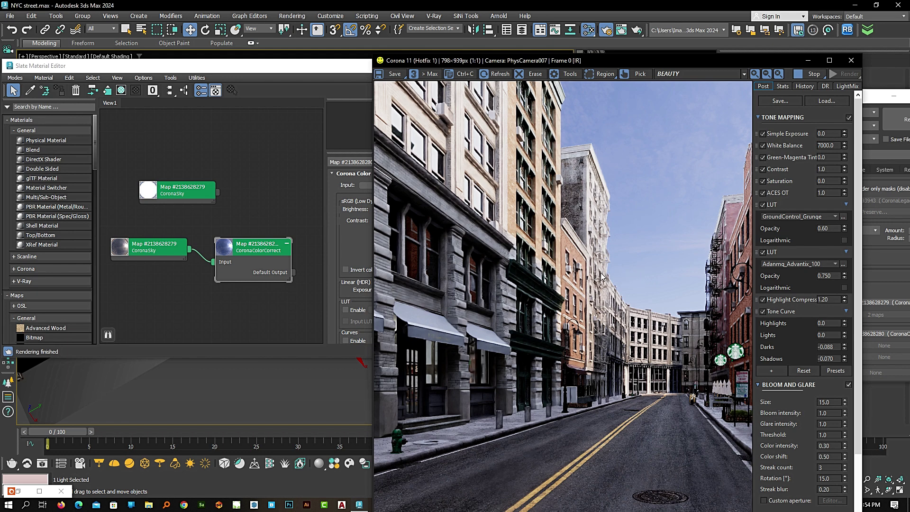
click(230, 212)
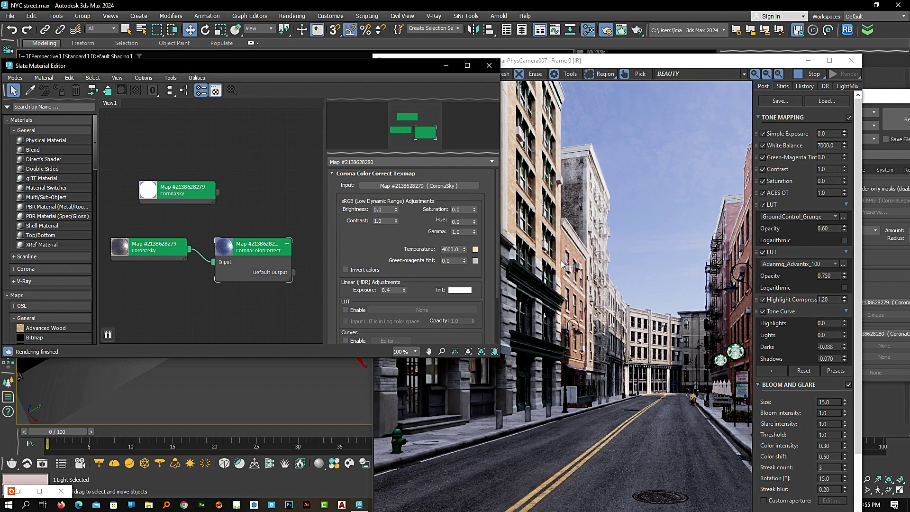
click(631, 258)
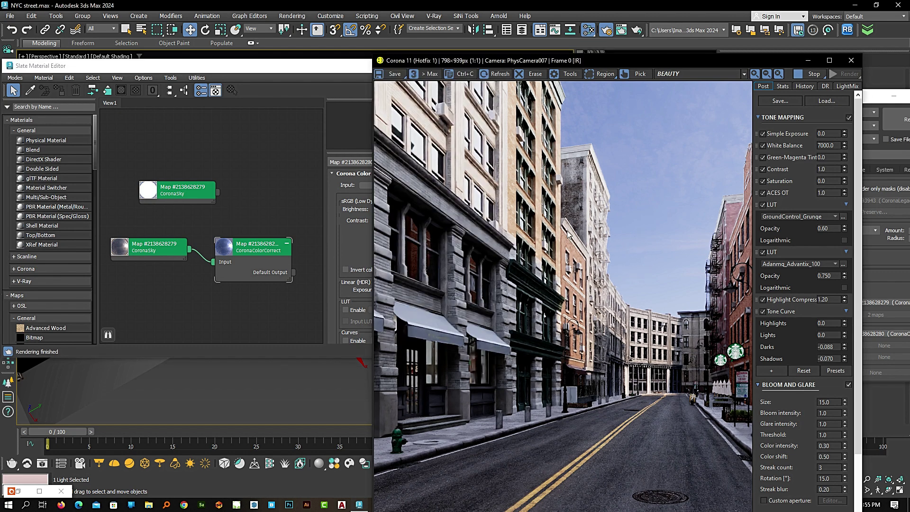
double_click(197, 187)
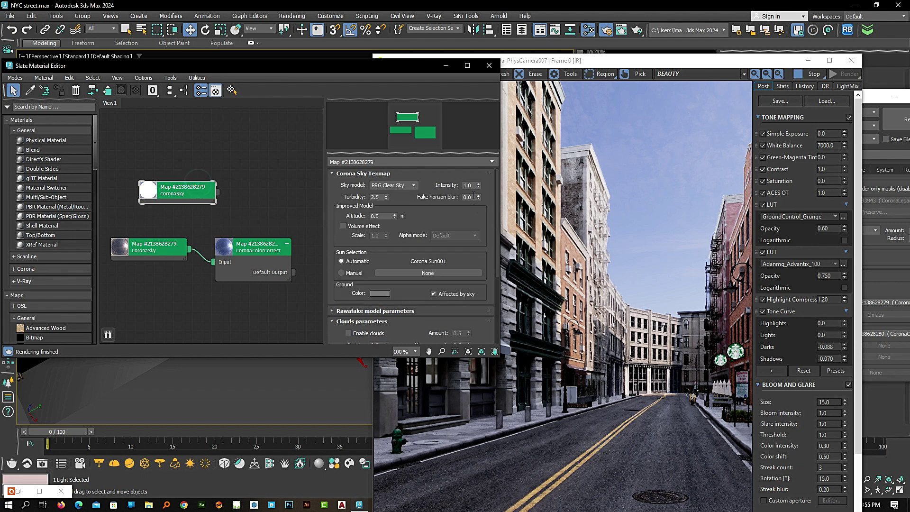
Try sky Intensity 2.0, check the render, then settle on Intensity 1.5.
double_click(469, 185)
text(2)
key(Return)
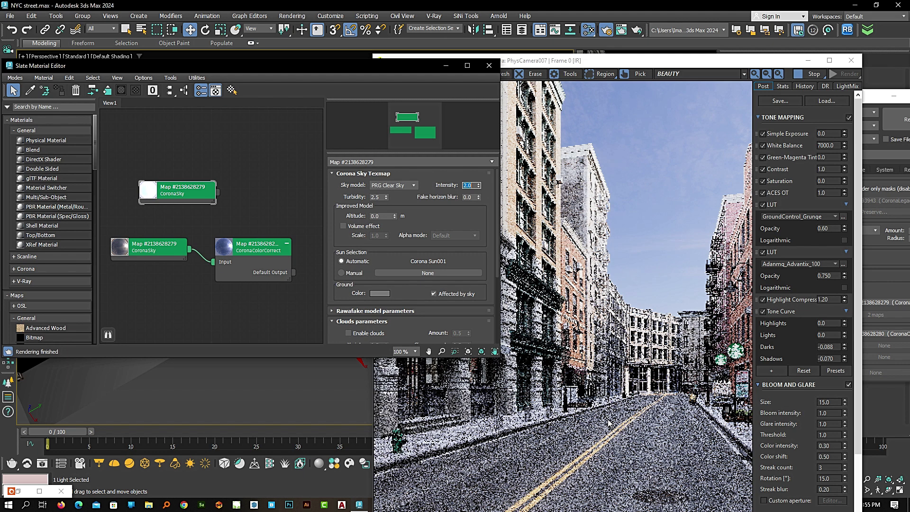
click(621, 385)
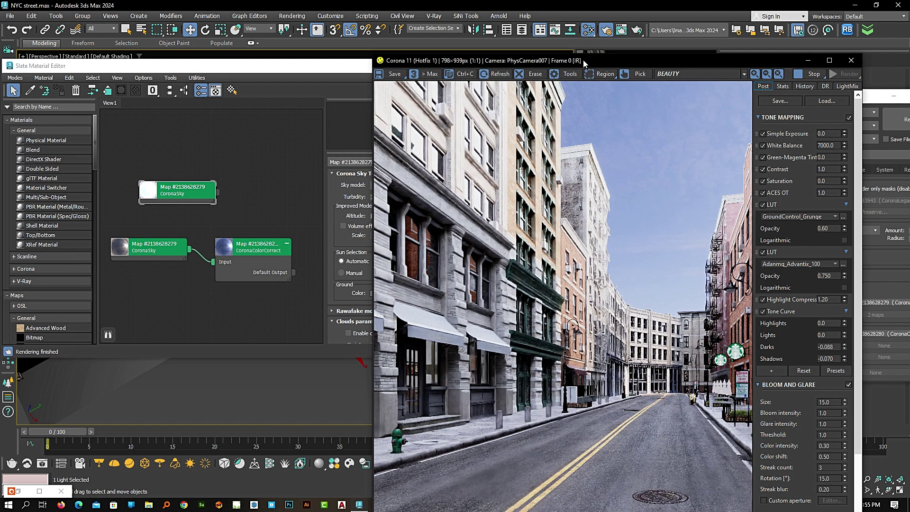
drag(584, 63, 583, 22)
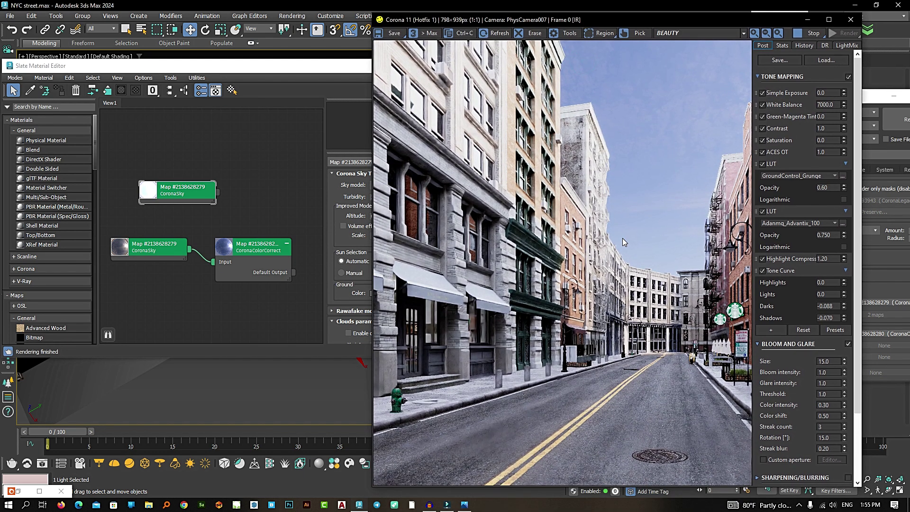
click(364, 186)
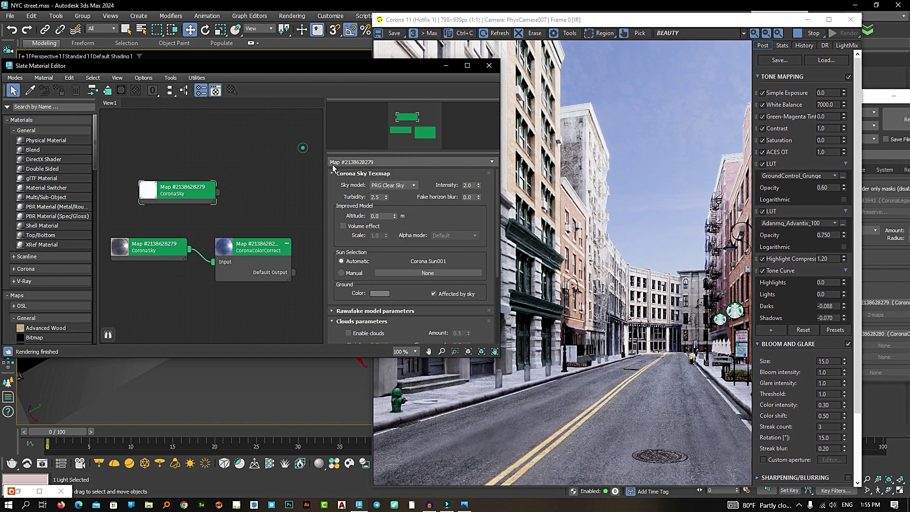
double_click(469, 185)
text(1.5)
key(Return)
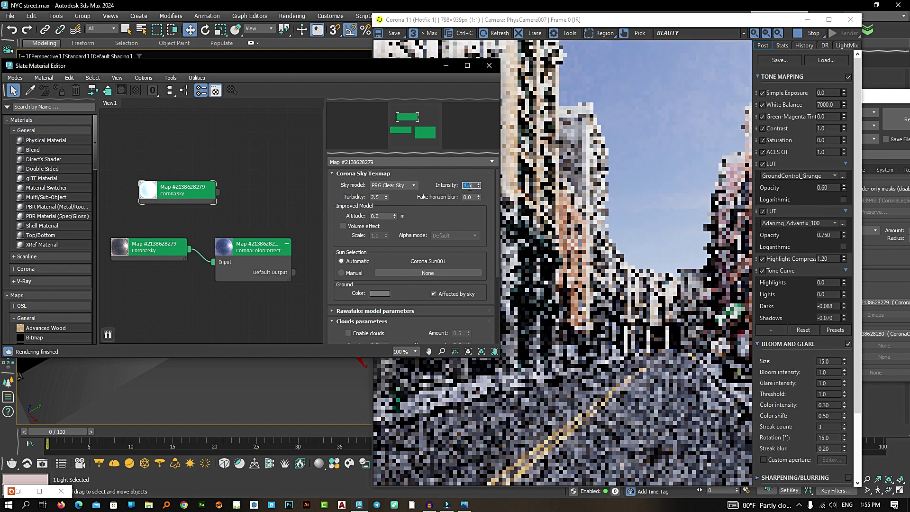
click(611, 300)
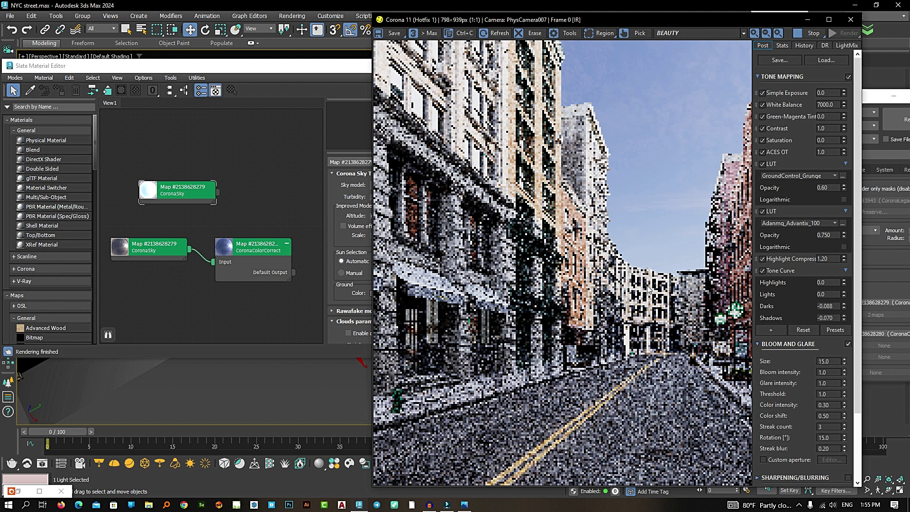